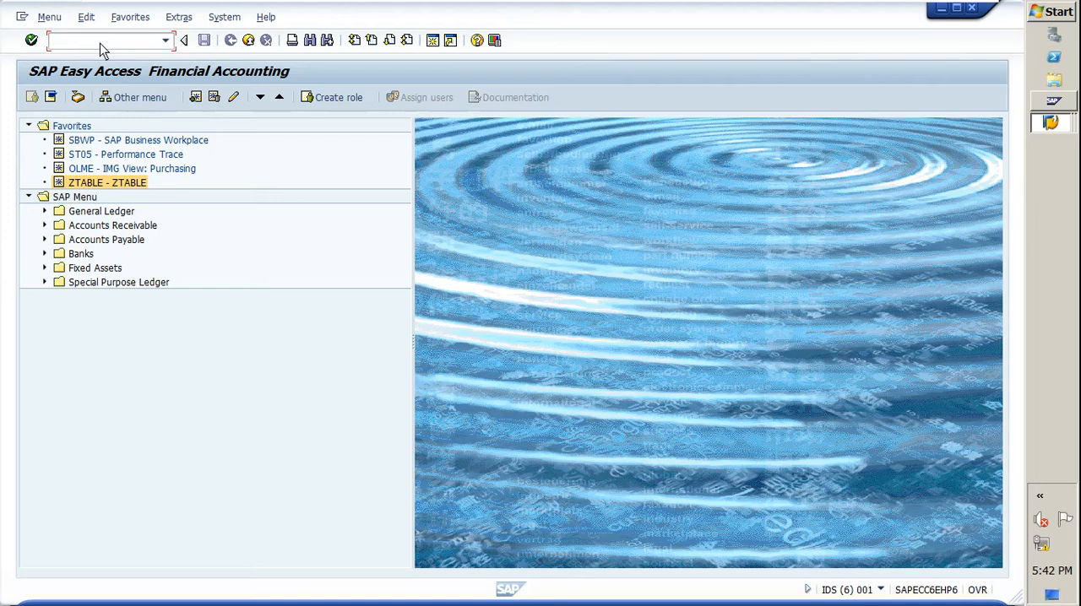
Step: Open the General Table Display transaction and load the selection fields of table DD02L
type("SE16N")
key("Return")
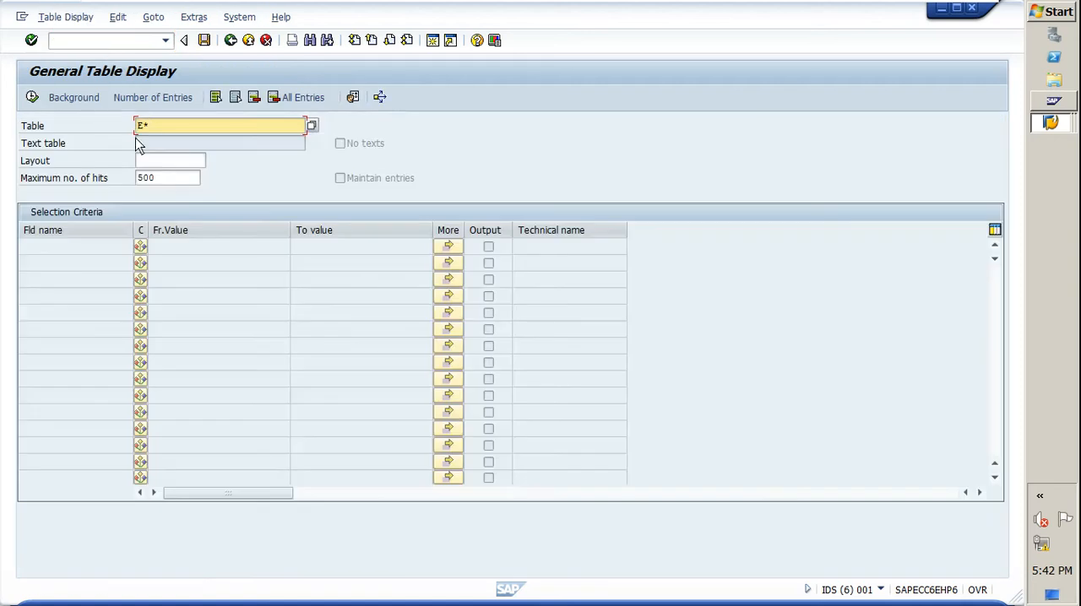
key("BackSpace")
key("BackSpace")
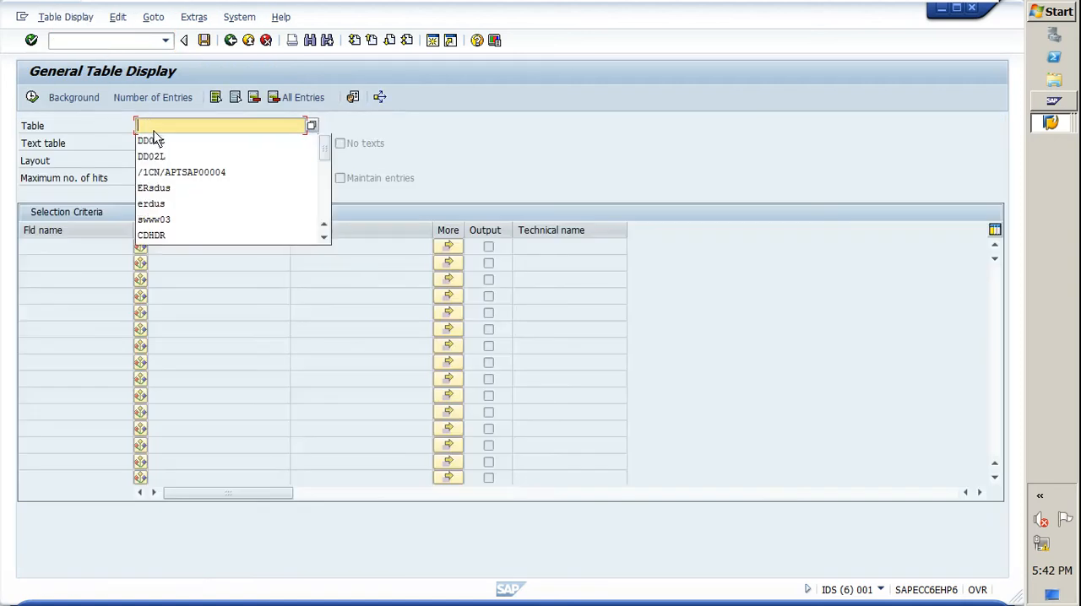
left_click(155, 156)
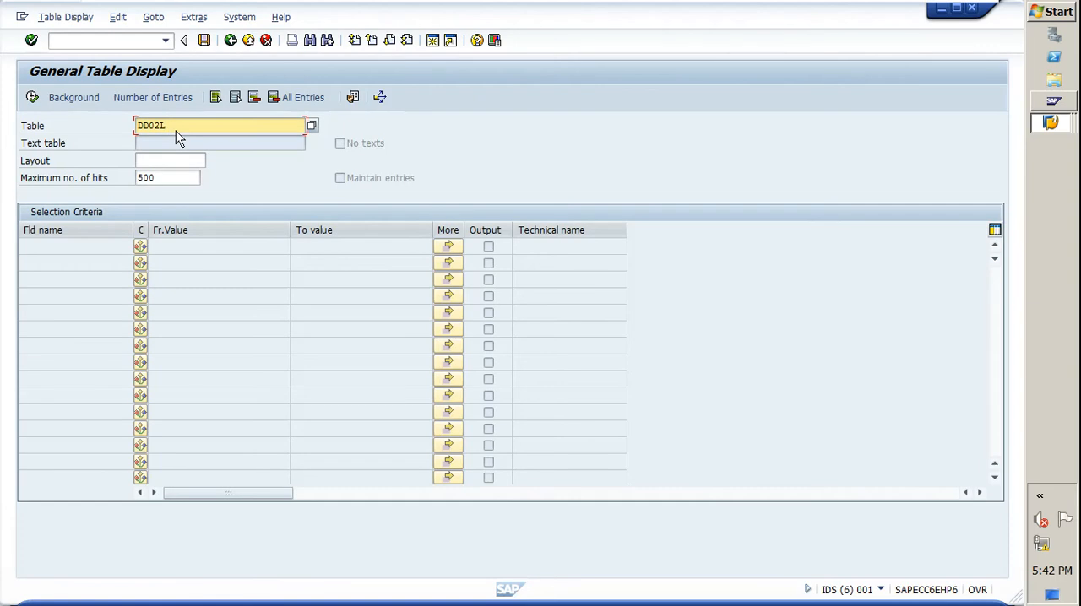
key("Return")
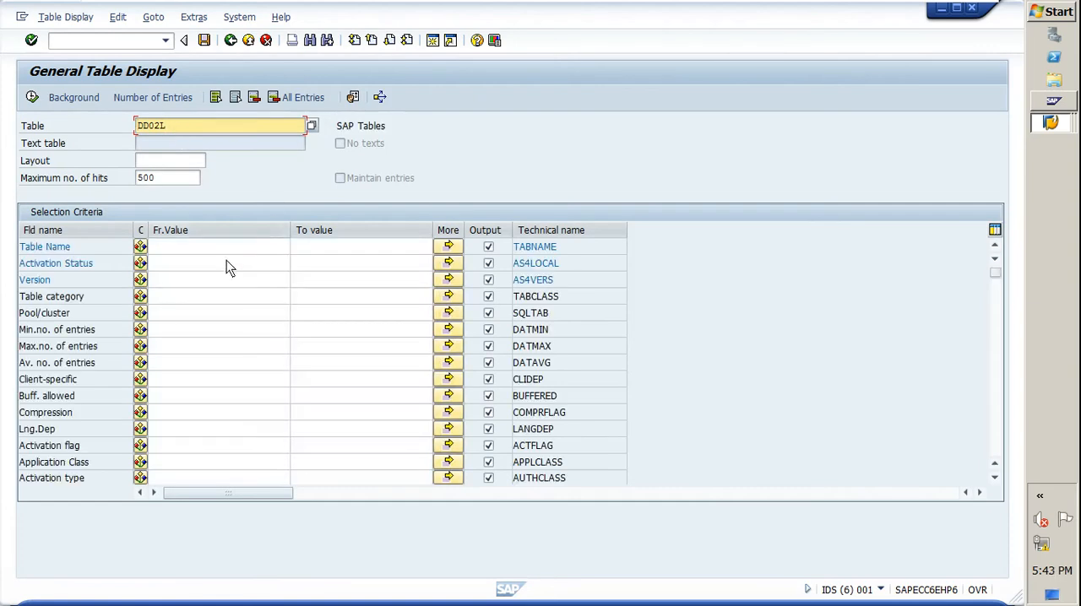
Step: Clear the maximum number of hits and check the number of entries in table DD02L
left_click(184, 280)
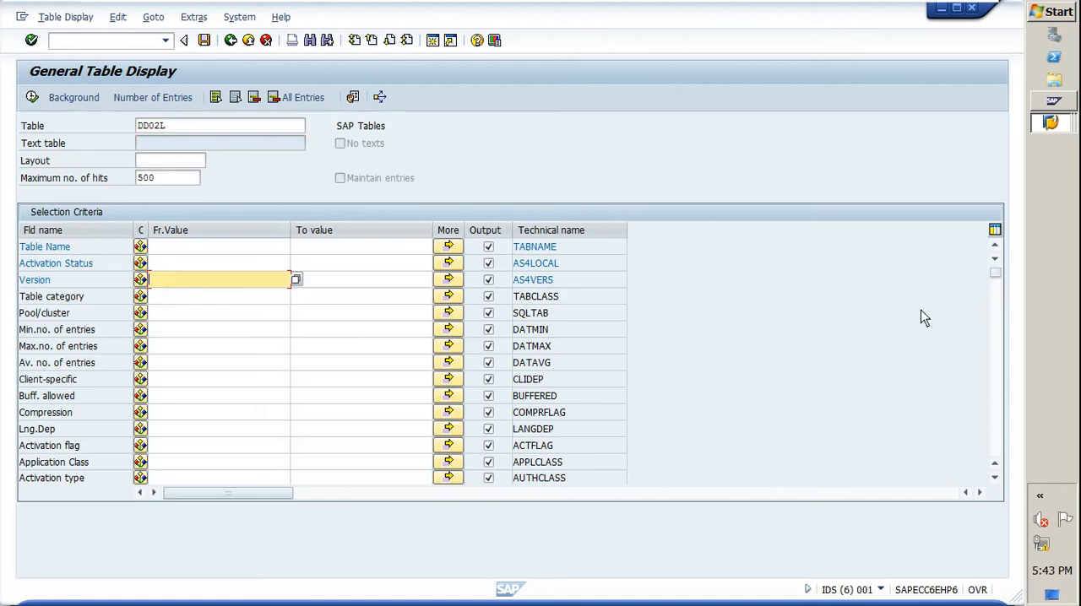
left_click(193, 252)
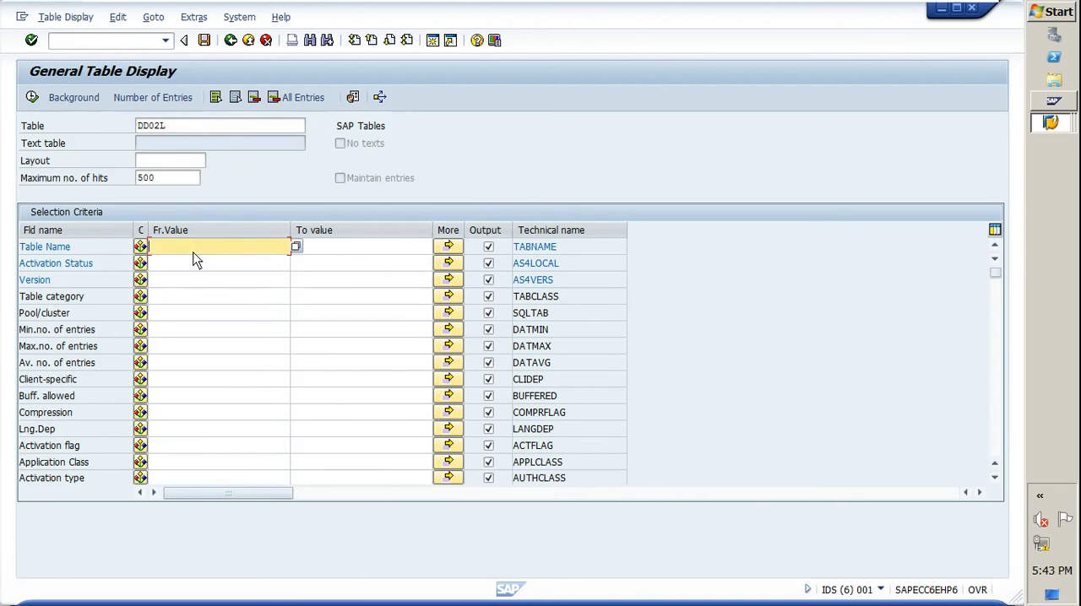
left_click(163, 184)
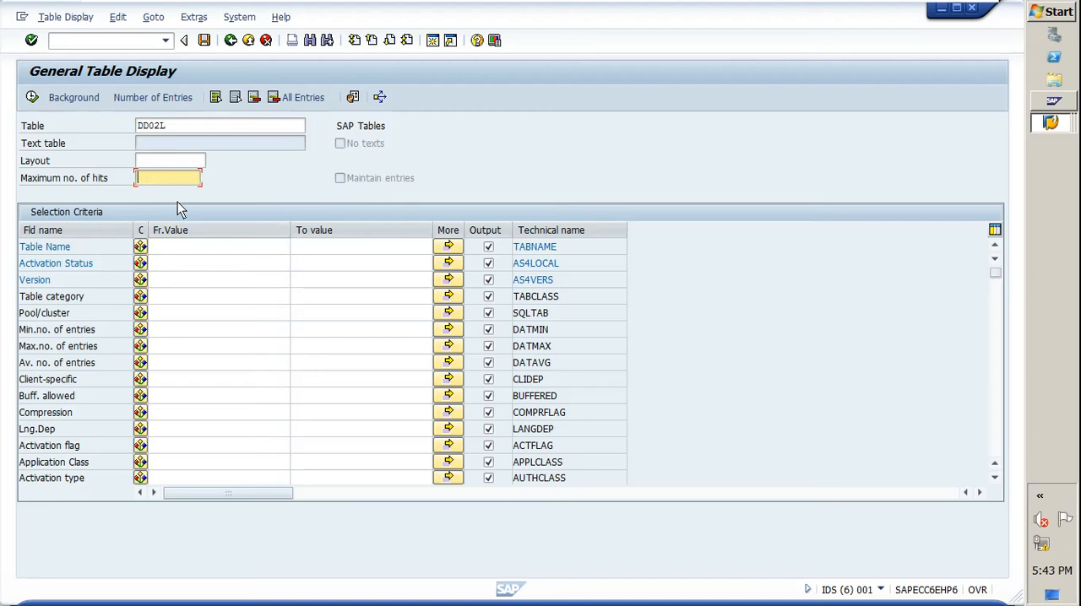
left_click(171, 100)
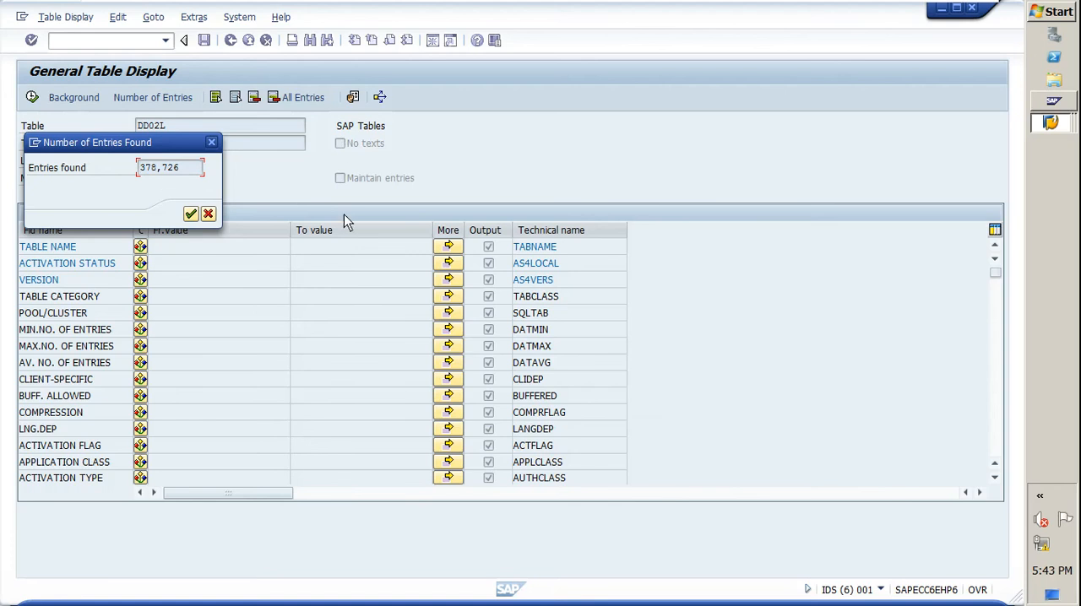
left_click(211, 143)
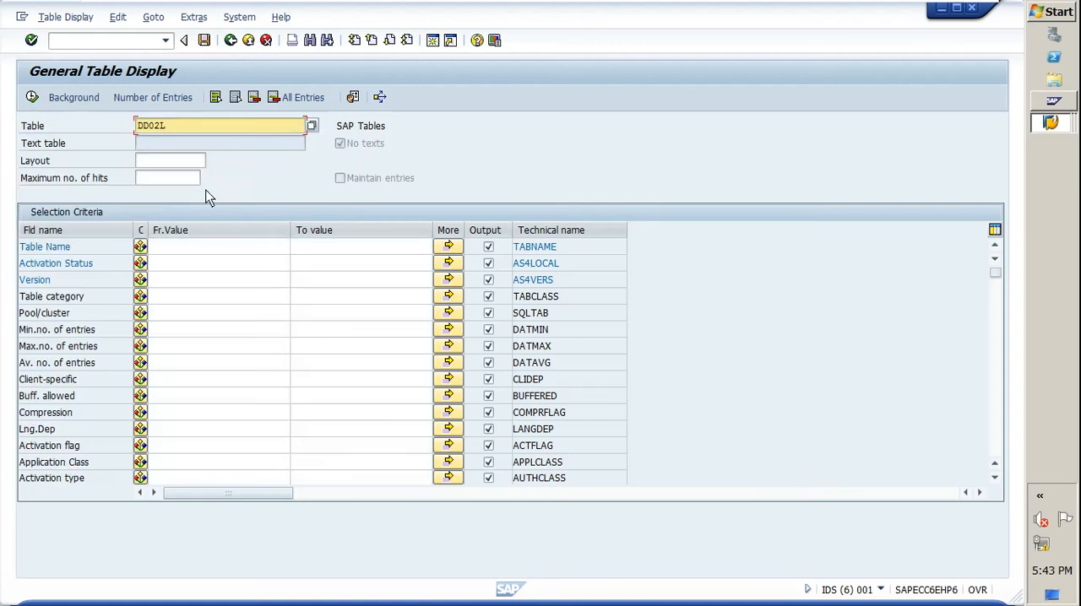
Step: Set the Table category criterion to TRANSP, choosing it from its list of possible values
left_click(162, 286)
left_click(168, 299)
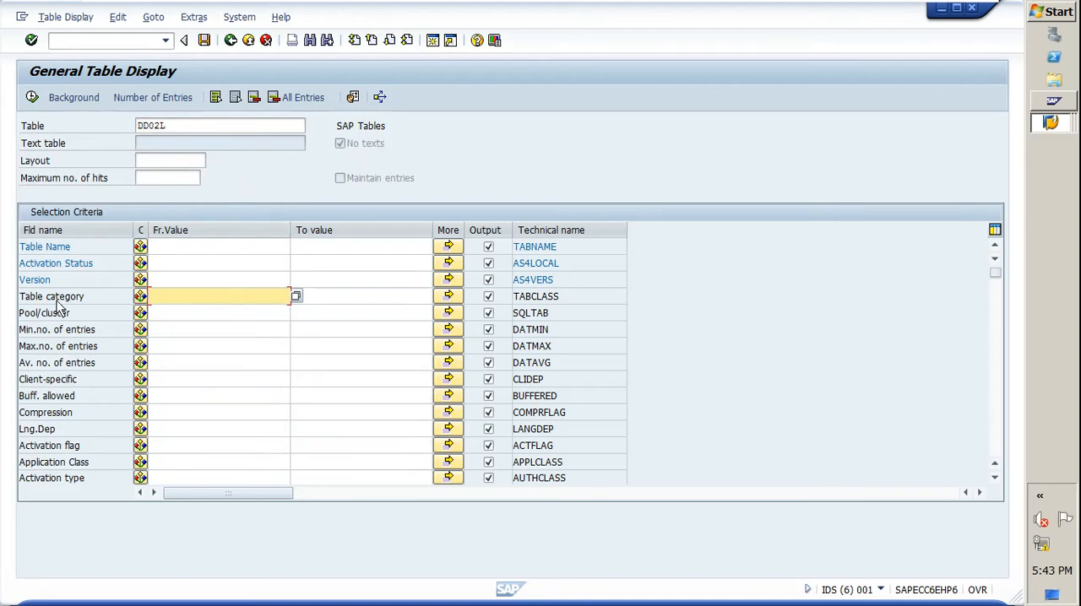
left_click(99, 297)
left_click(201, 300)
left_click(295, 297)
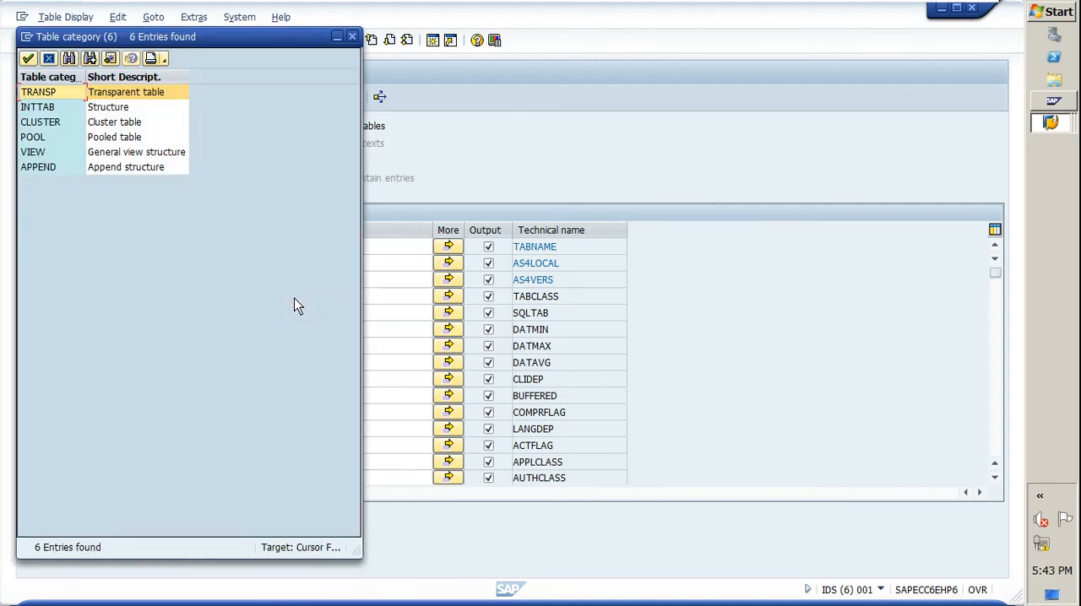
left_click_drag(185, 44, 437, 197)
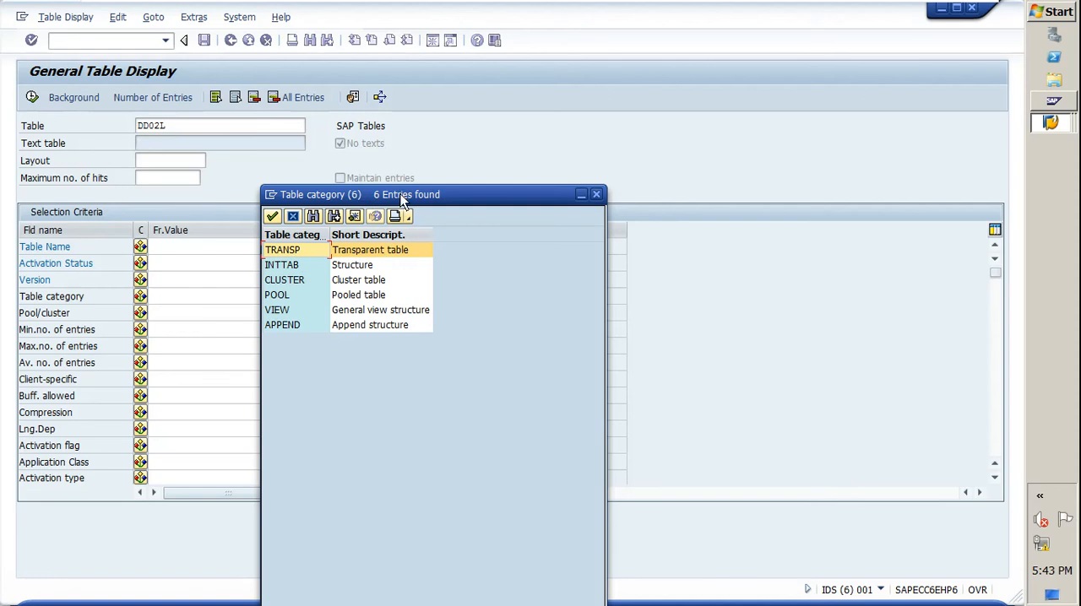
left_click_drag(448, 192, 497, 179)
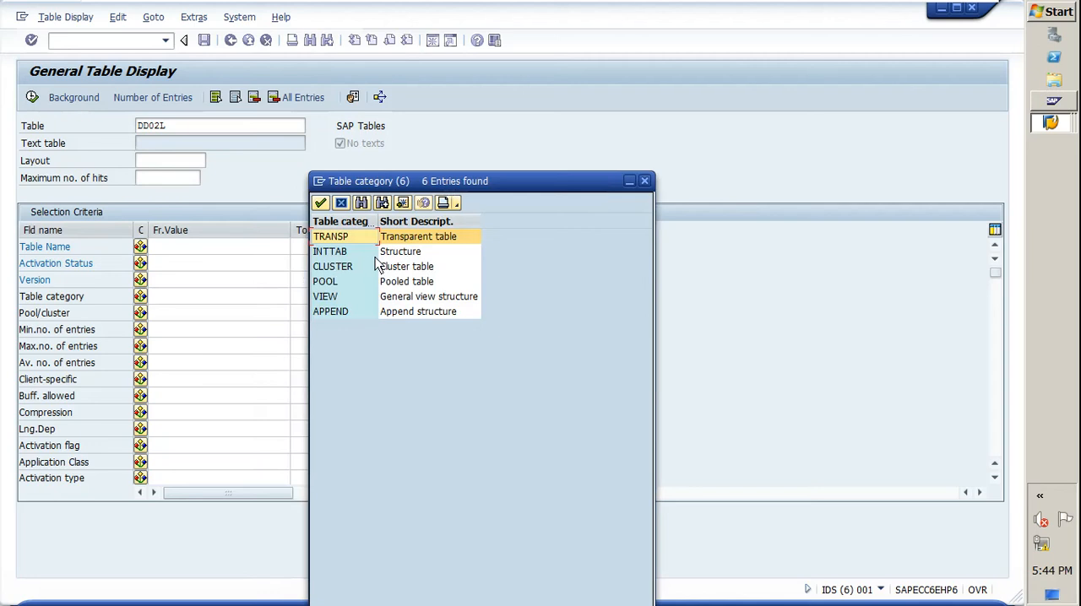
left_click(335, 253)
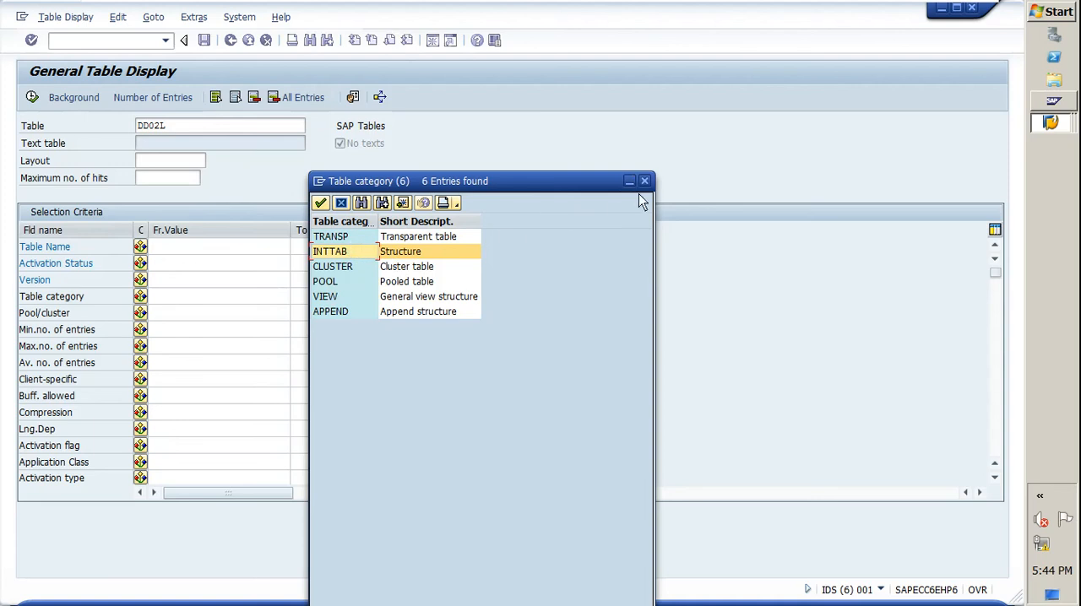
left_click(357, 237)
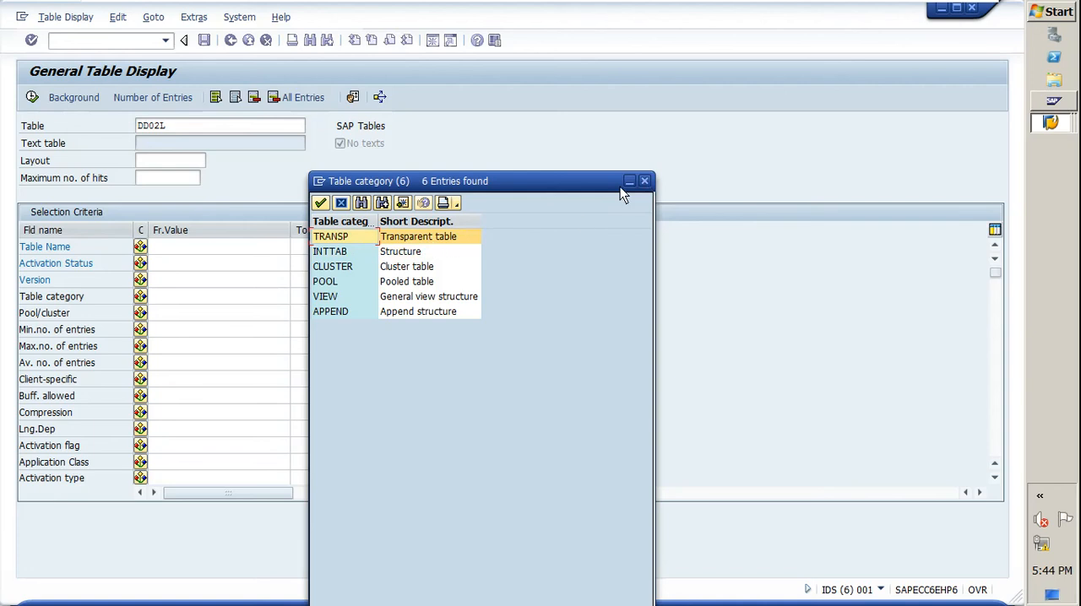
double_click(416, 244)
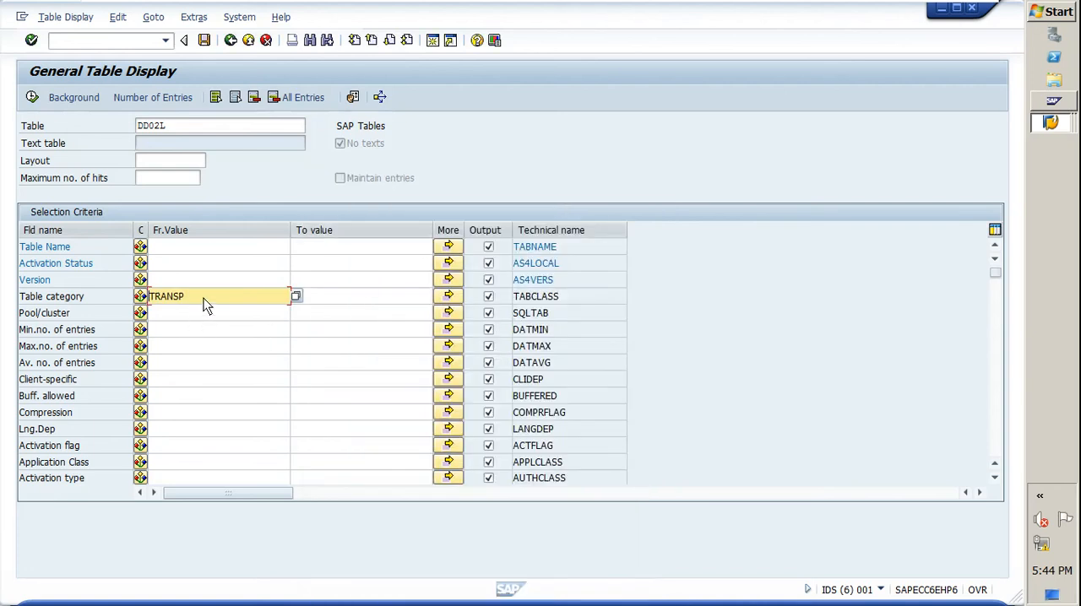
Step: Search DD02L for transparent tables with the table name criterion Z*
left_click(195, 247)
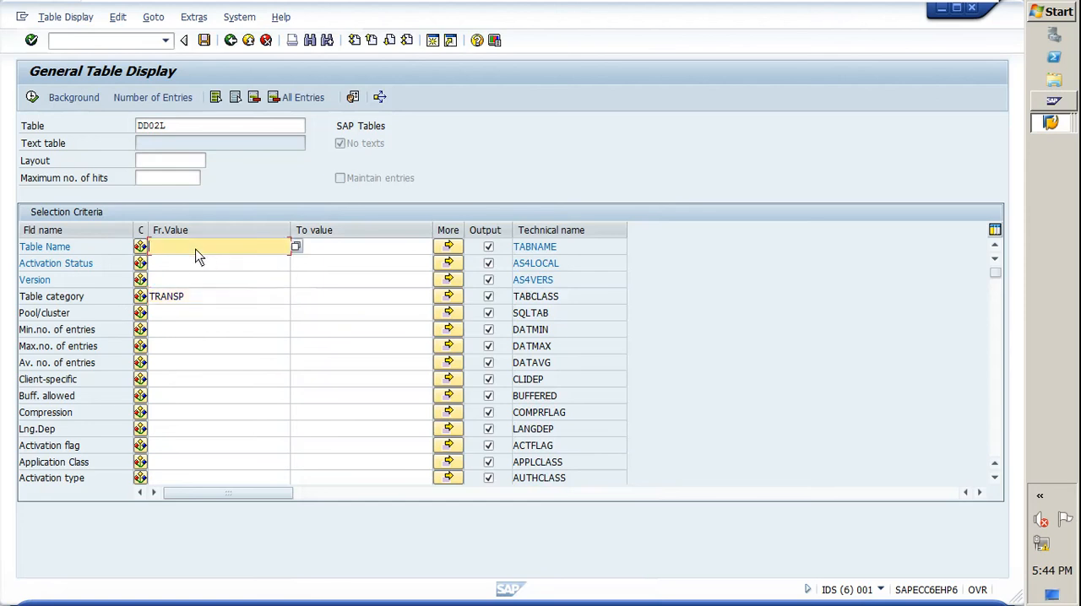
type("z")
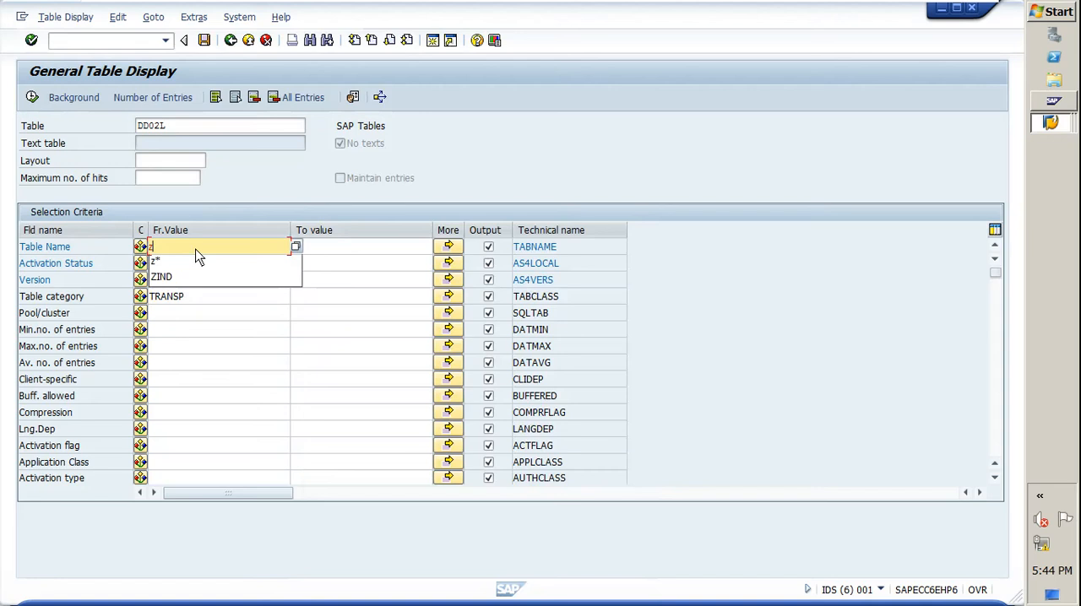
type("*")
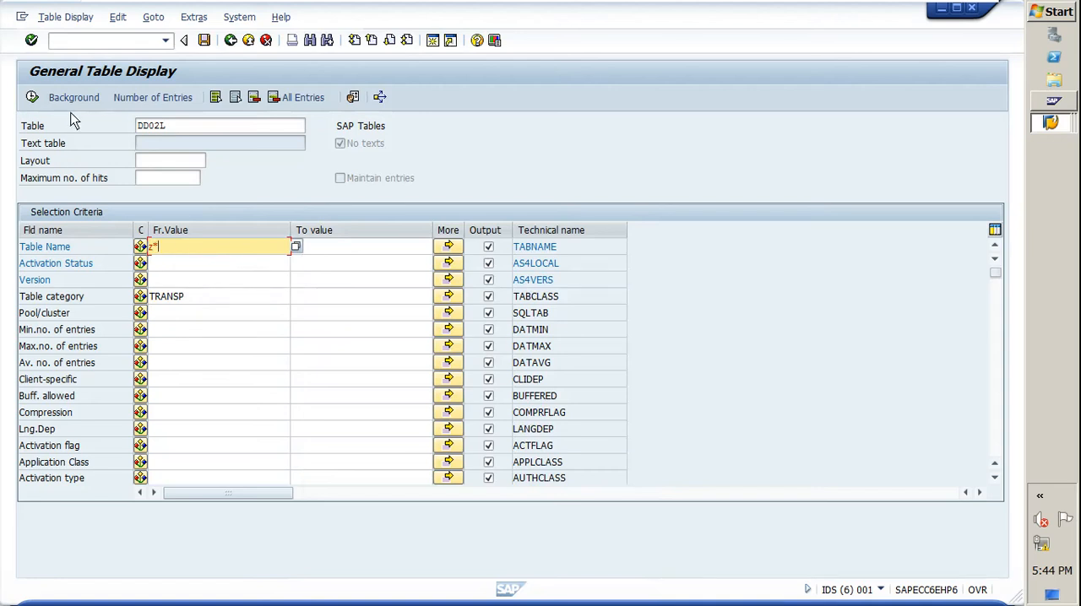
key("F8")
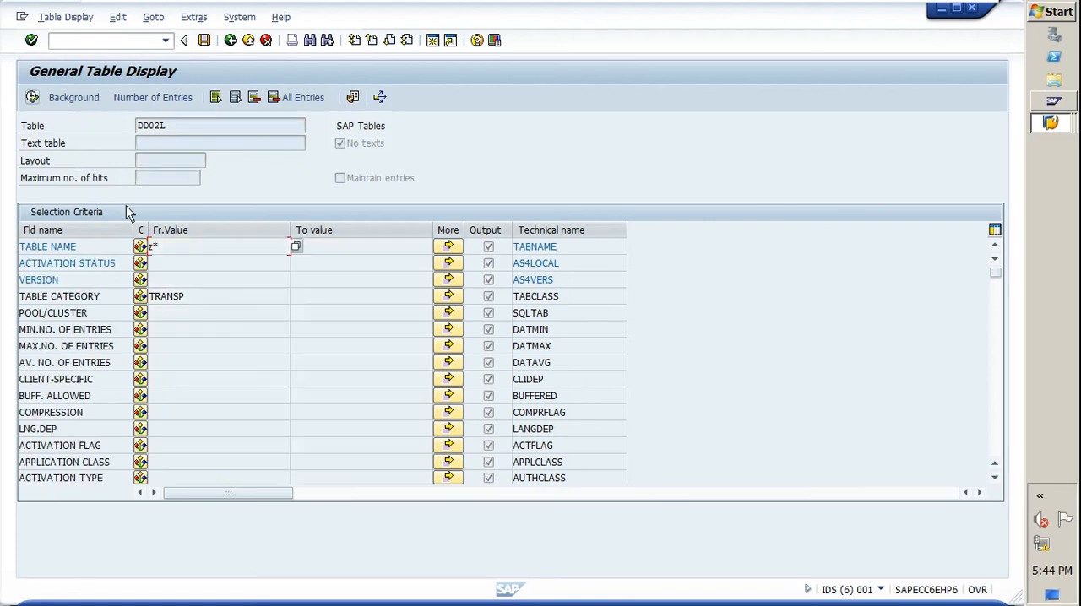
key("Return")
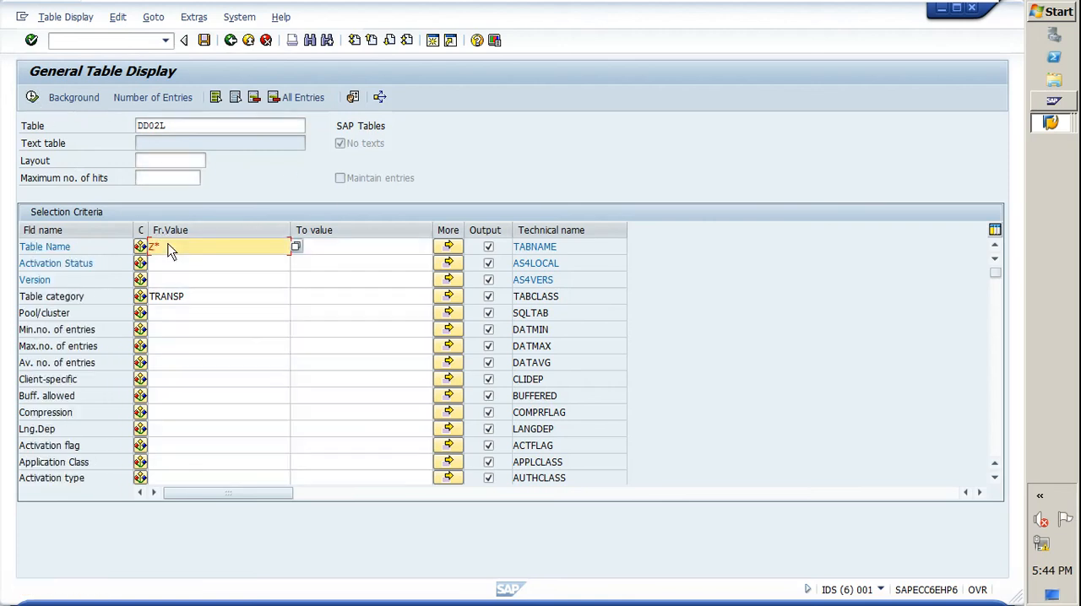
left_click(31, 97)
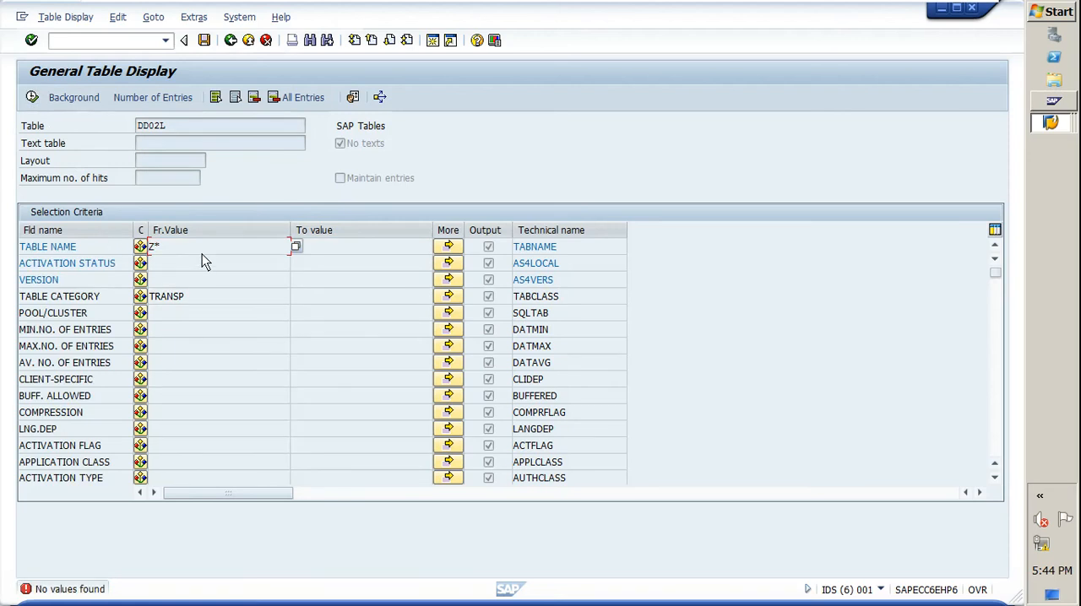
key("Return")
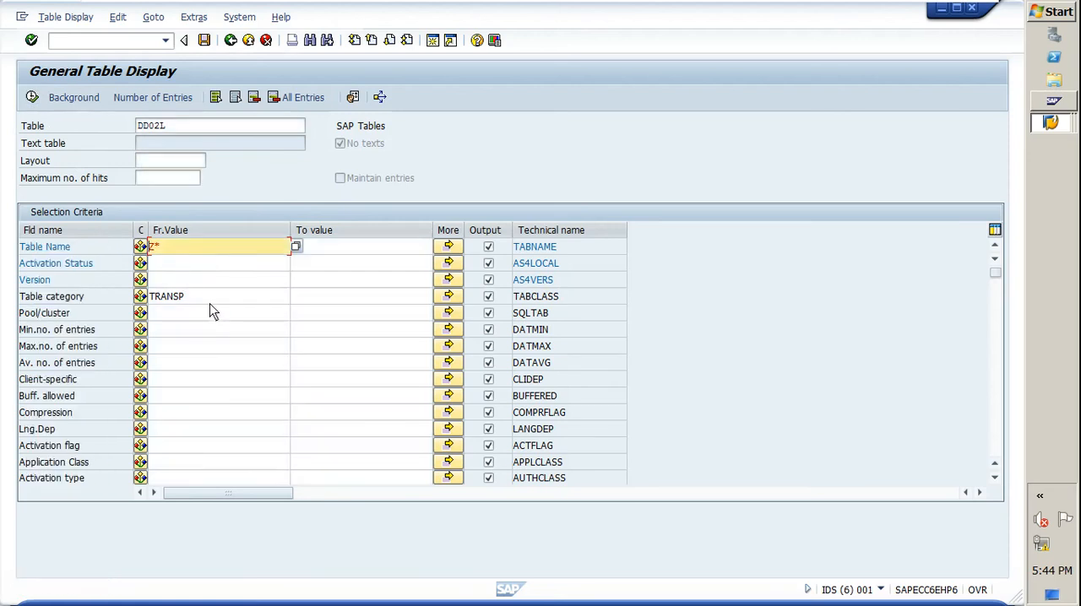
Step: Clear the Table category and Table Name selection criteria
double_click(159, 300)
left_click(207, 307)
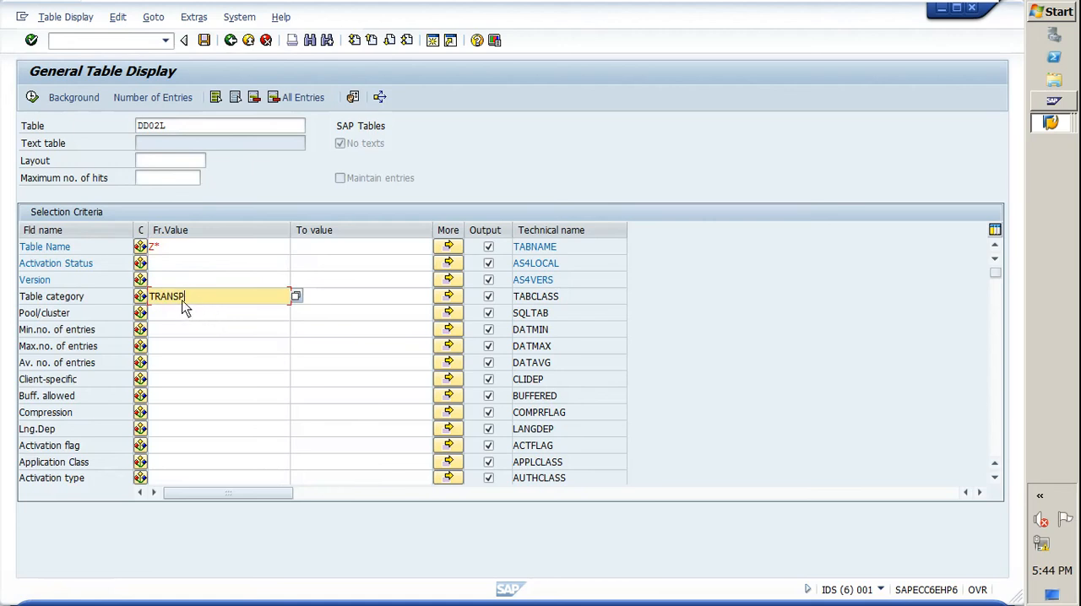
left_click(158, 251)
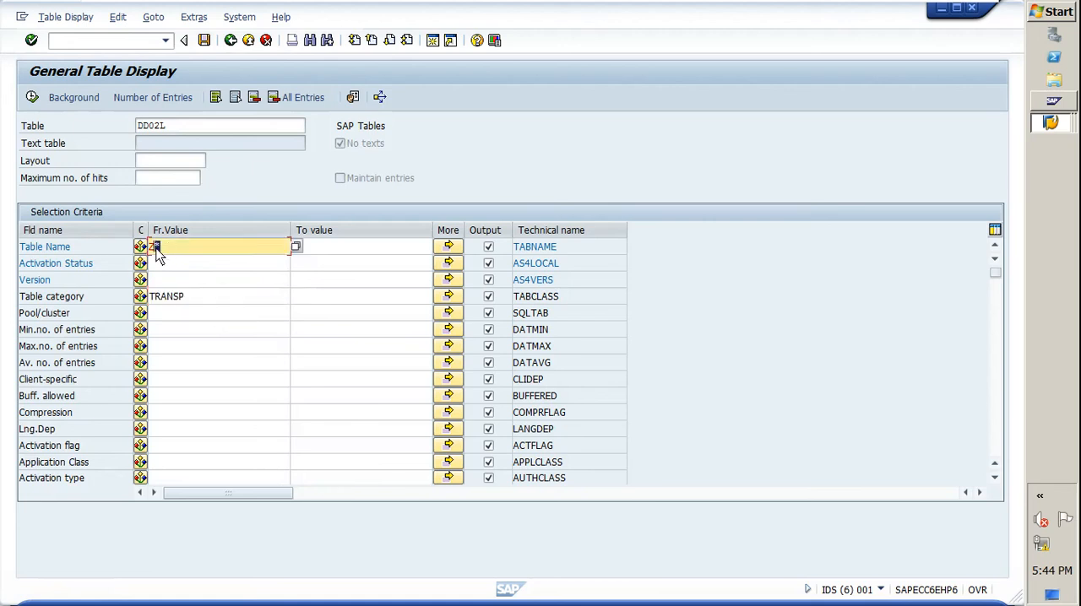
left_click(198, 300)
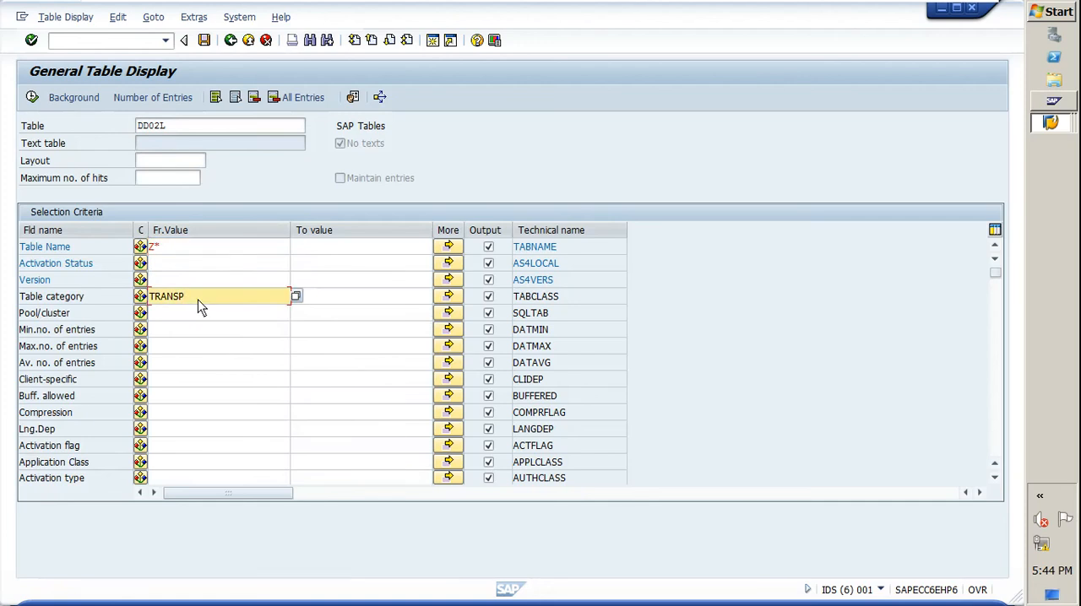
key("BackSpace")
key("BackSpace")
key("BackSpace")
key("BackSpace")
key("BackSpace")
key("BackSpace")
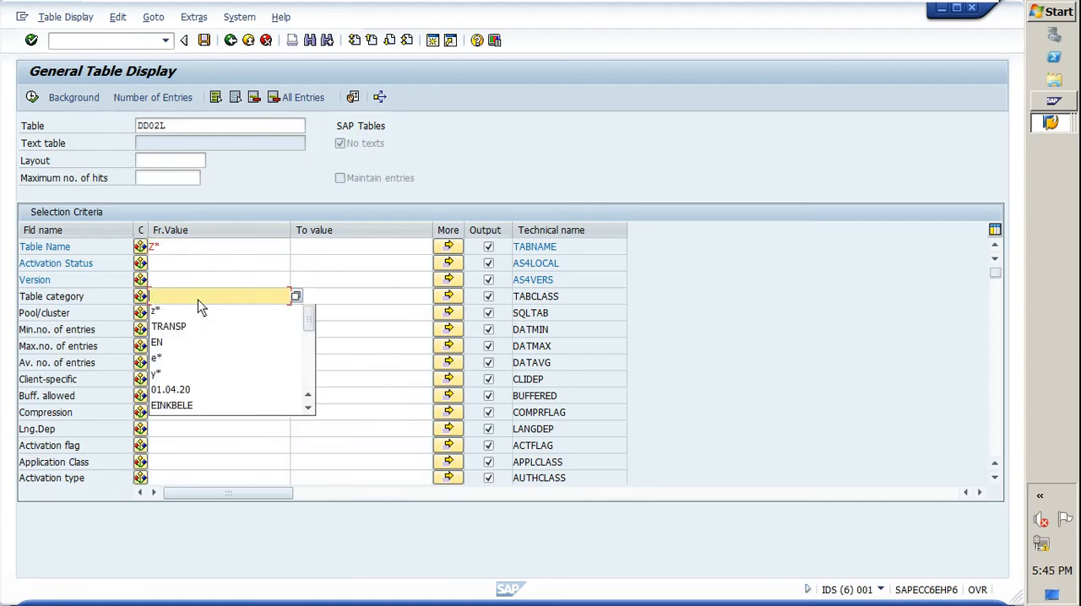
left_click(186, 249)
key("BackSpace")
key("BackSpace")
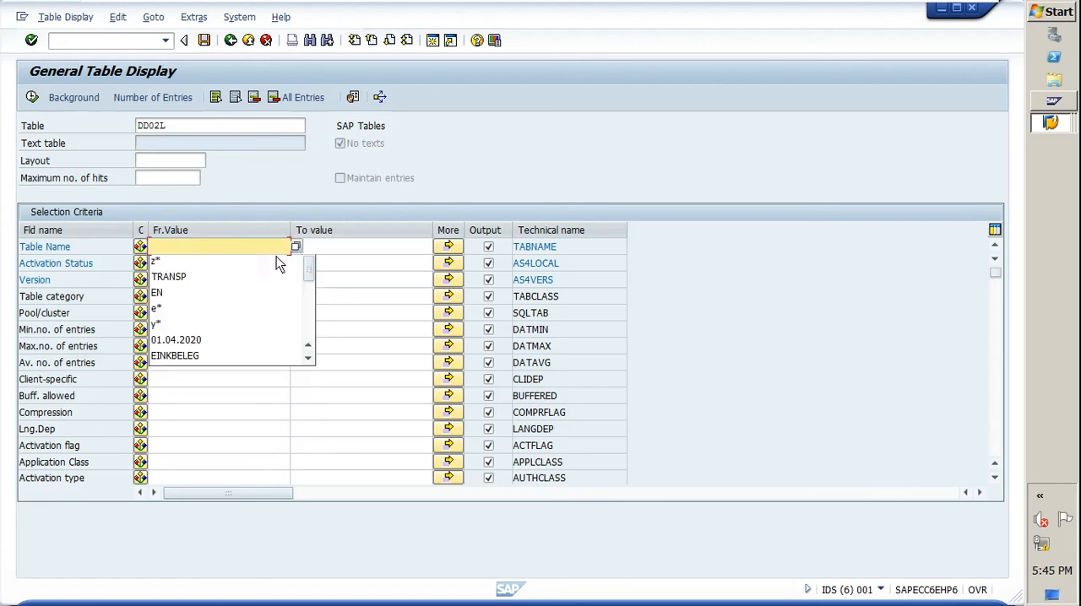
left_click(245, 180)
Step: Switch to the QuickViewer transaction with /nsqvi and dismiss the Internet Explorer blocked-content notice
left_click(116, 41)
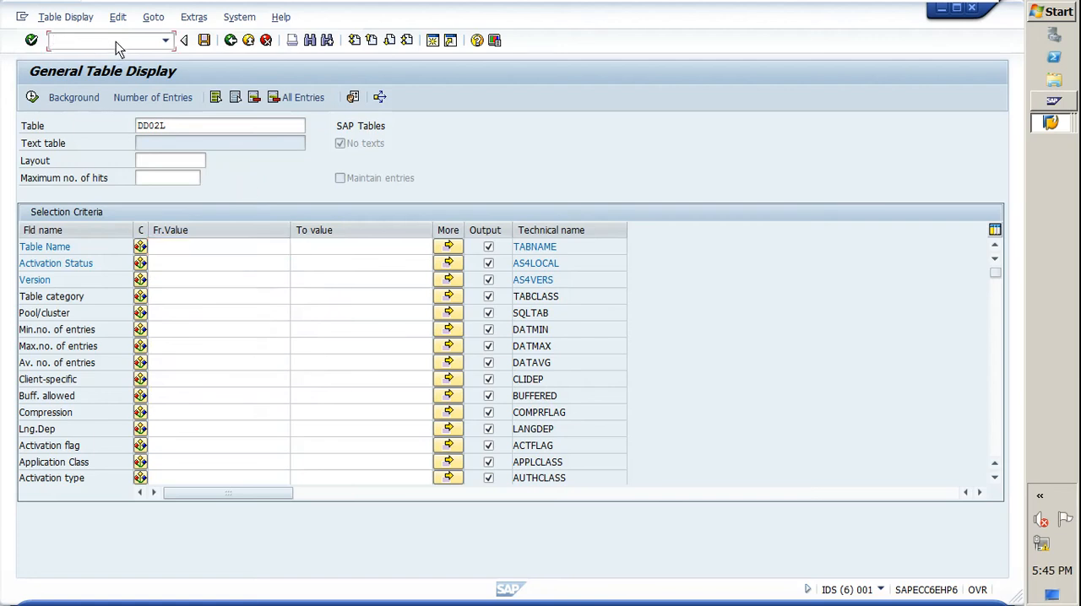
type("/nsqvi")
key("Return")
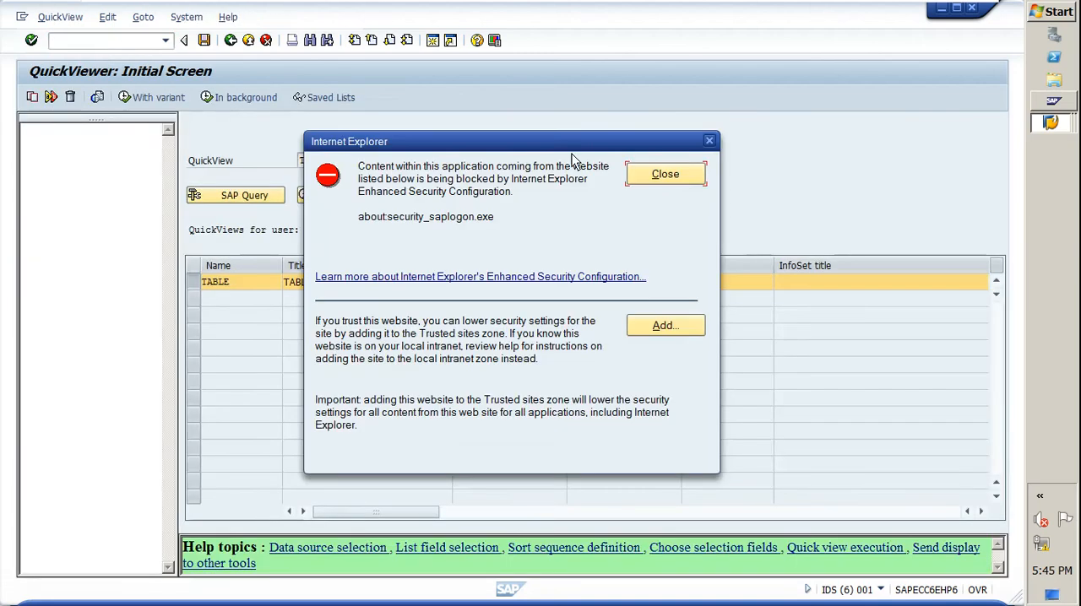
left_click(653, 181)
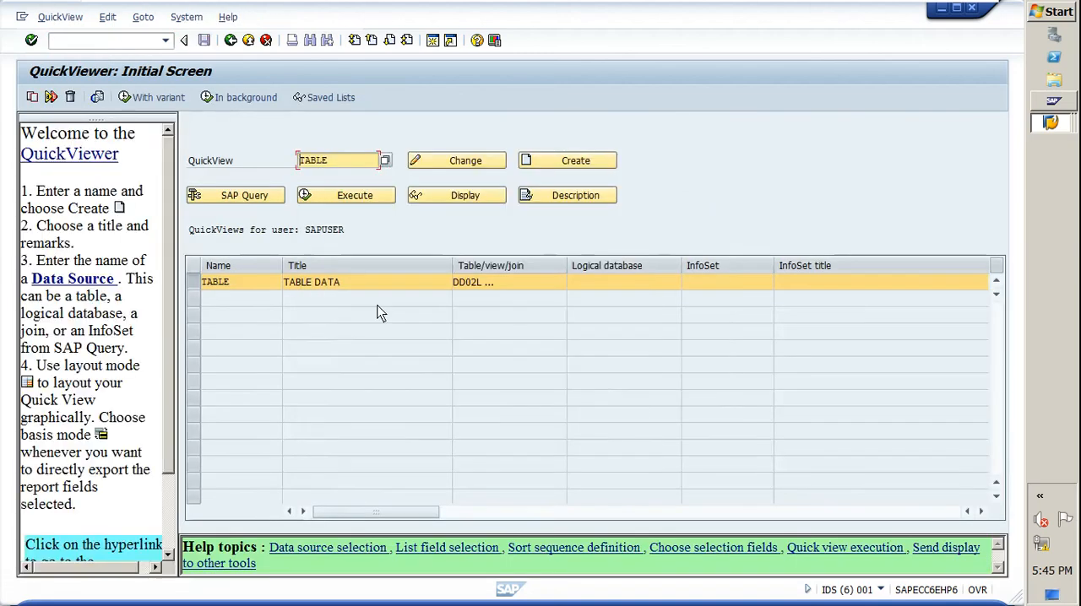
Step: Open the QuickView TABLE for change in basis mode and display the table join of its data source
left_click(195, 286)
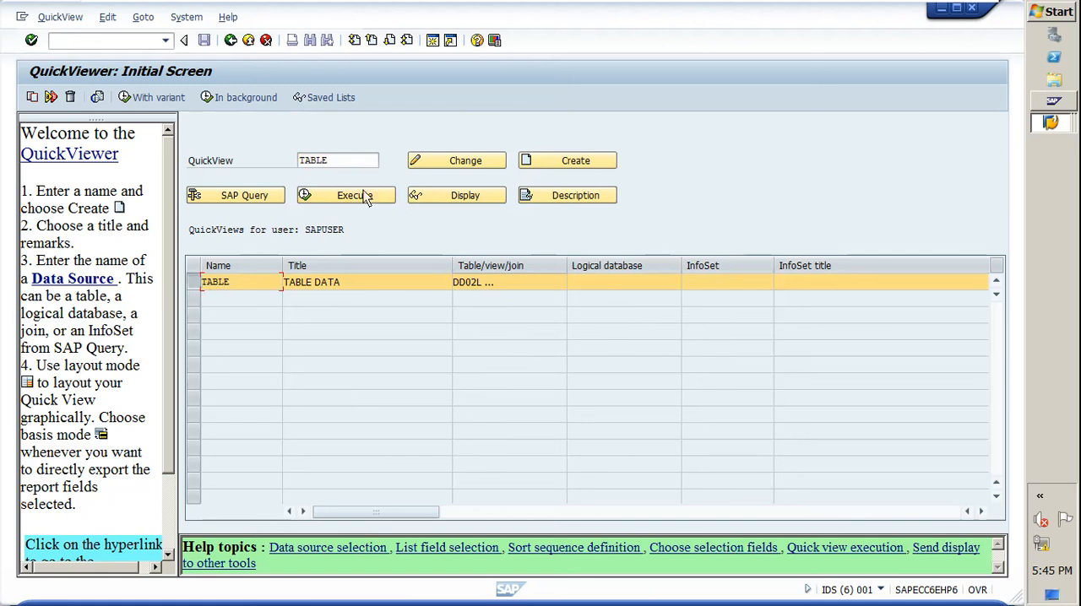
left_click(461, 160)
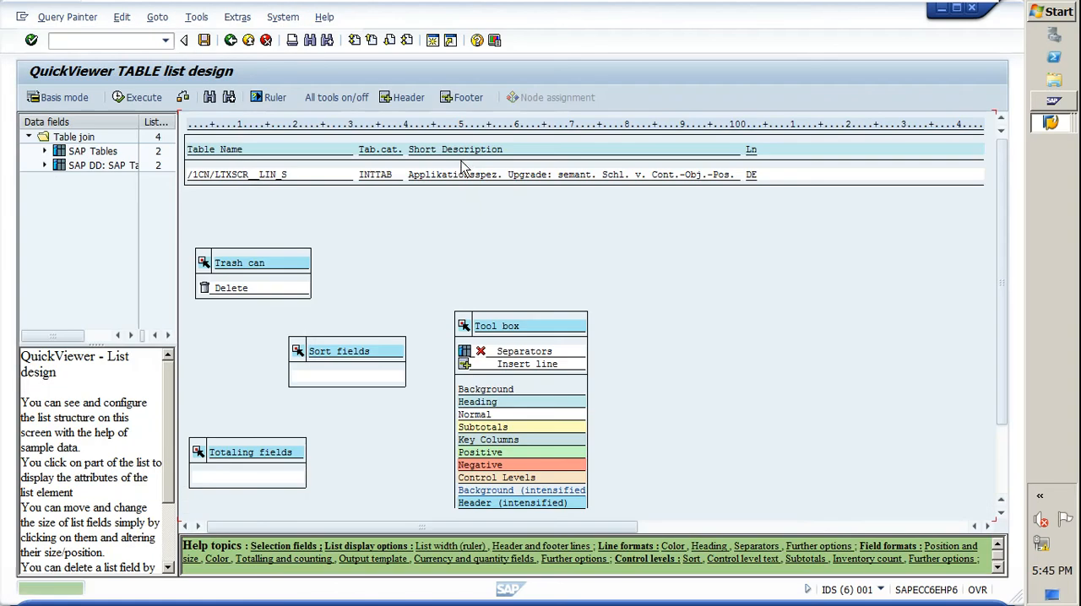
left_click(61, 97)
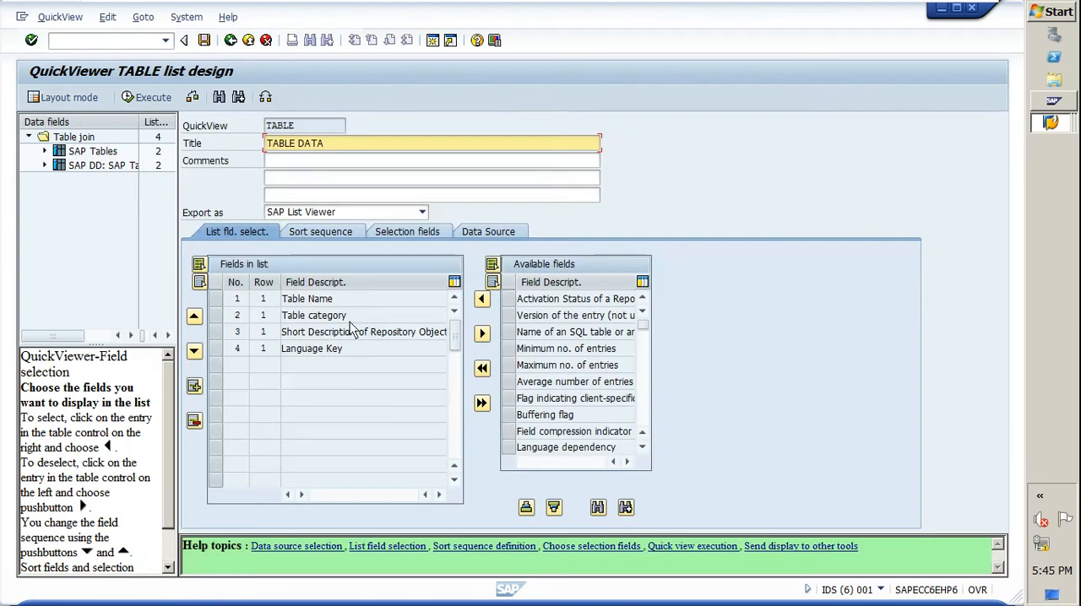
left_click(476, 234)
left_click(278, 334)
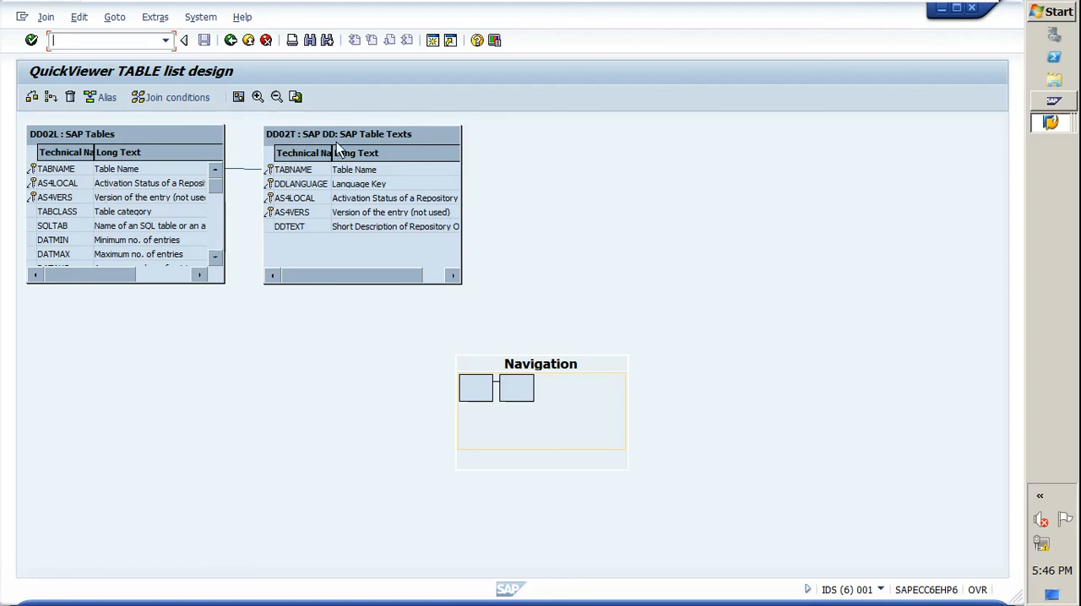
Step: Leave the join display and examine the list and selection fields chosen under SAP Tables and SAP Table Texts
left_click(228, 42)
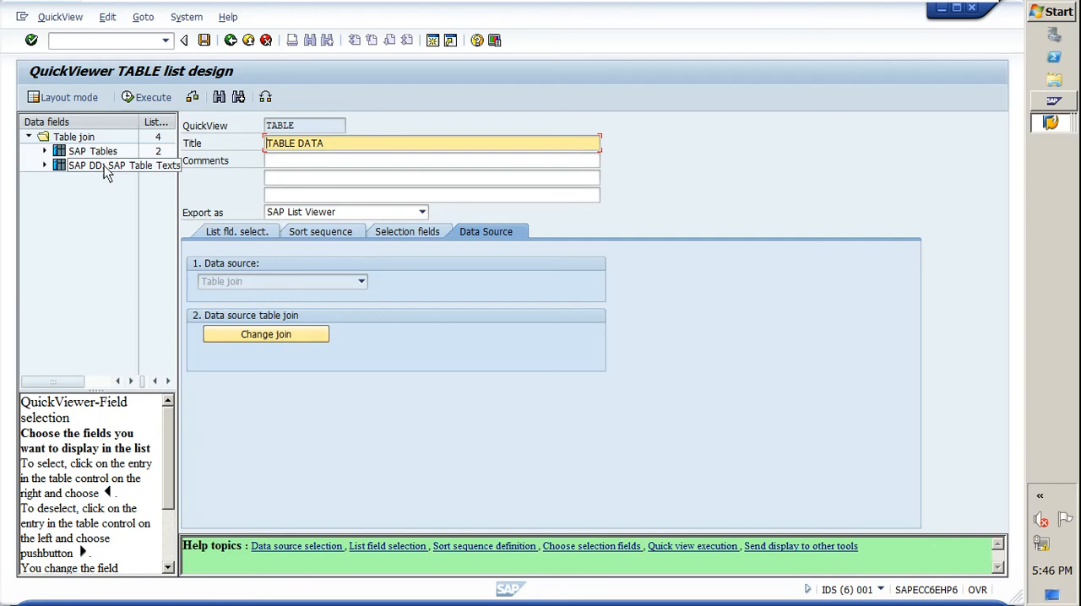
left_click(46, 152)
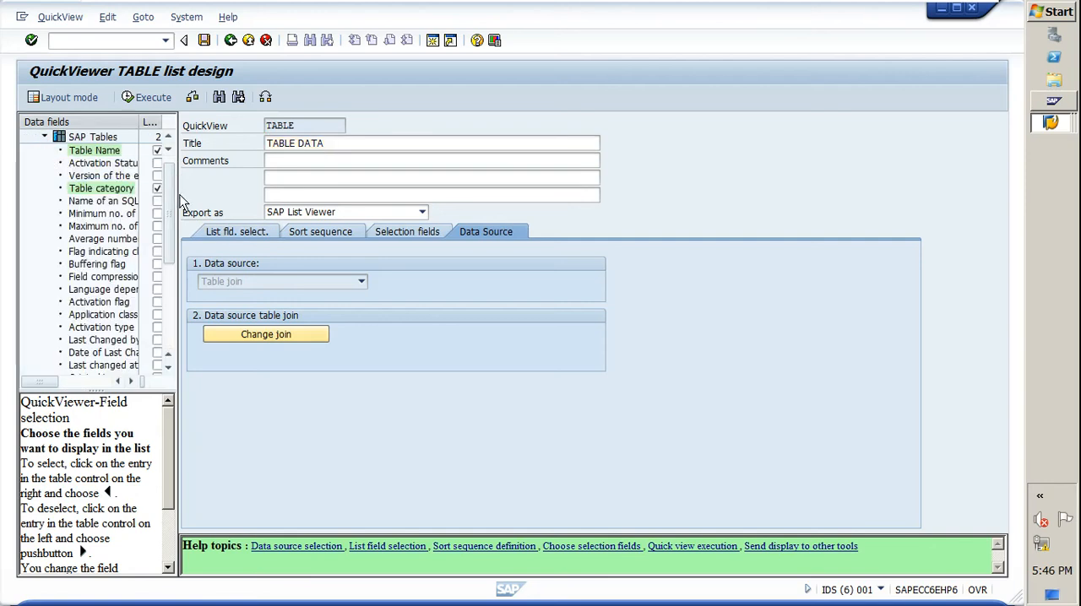
left_click_drag(177, 203, 278, 208)
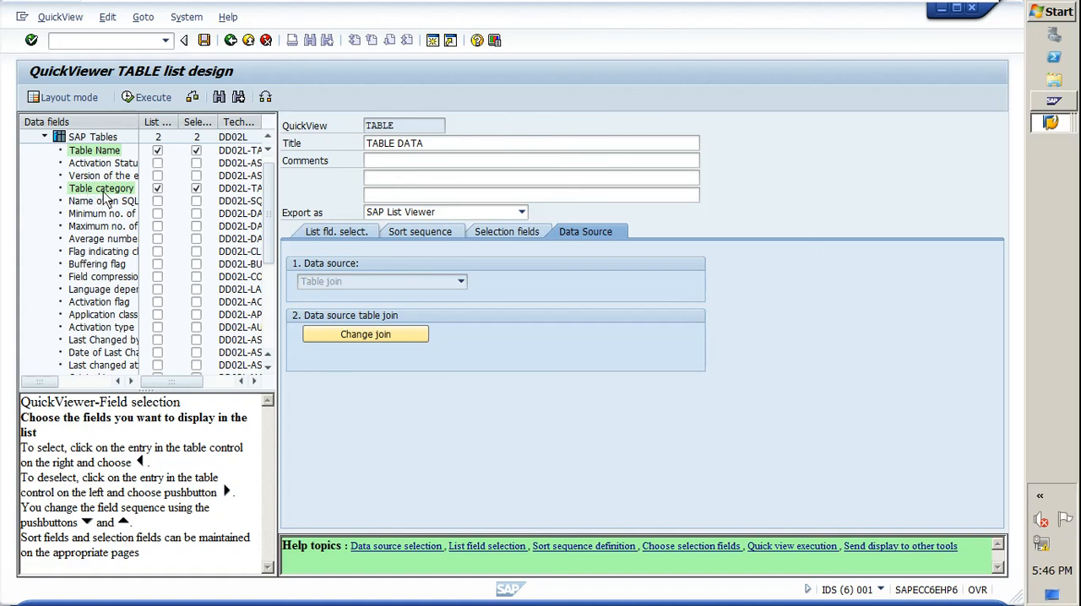
left_click(240, 201)
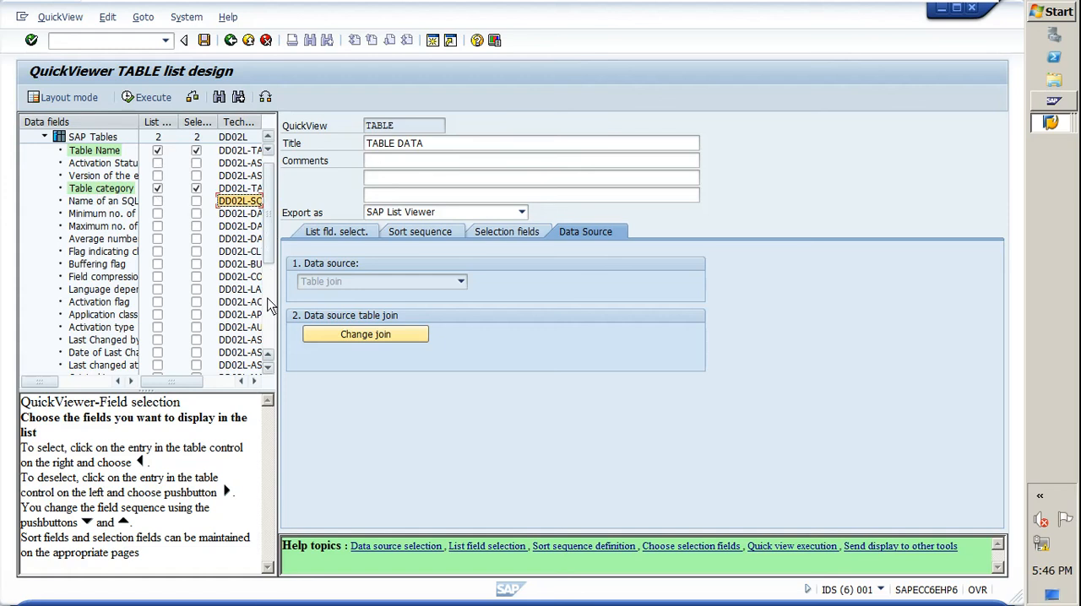
left_click_drag(268, 236, 266, 333)
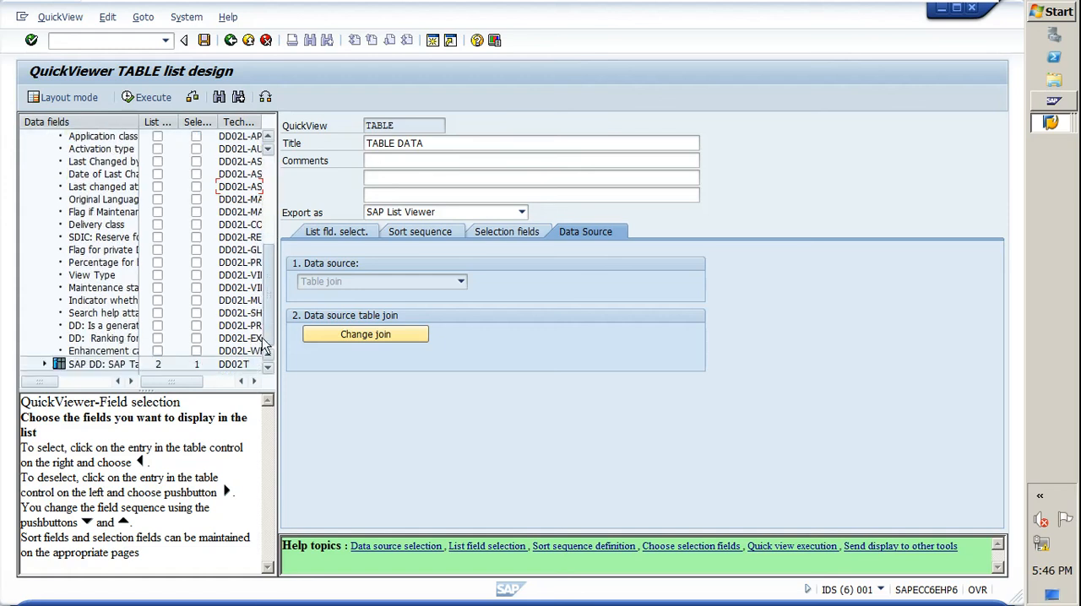
left_click(44, 364)
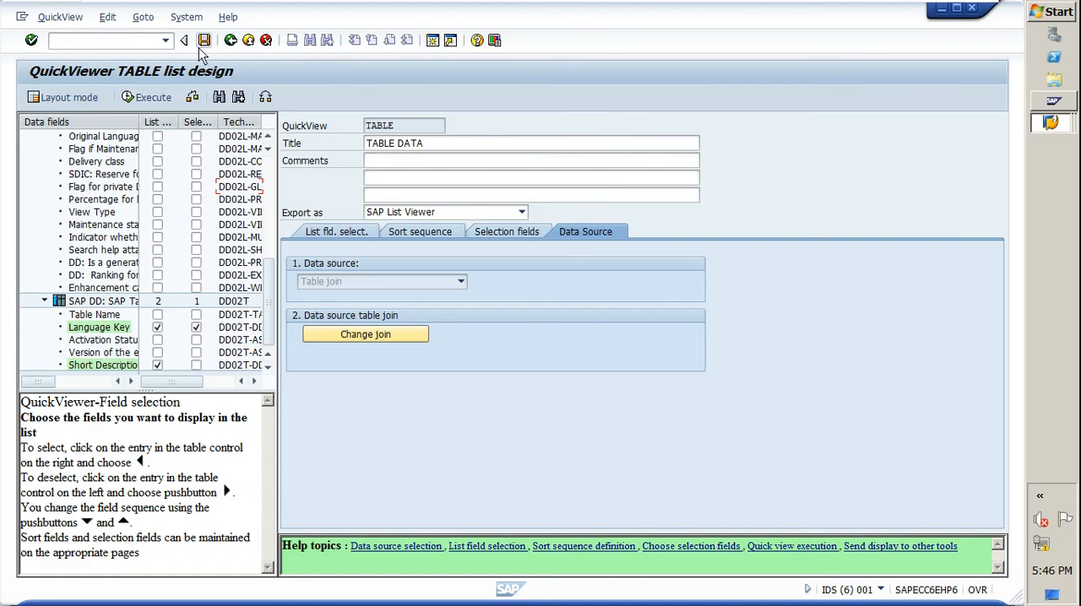
Step: Execute the QuickView and clear the Table Name criterion on its selection screen
left_click(144, 98)
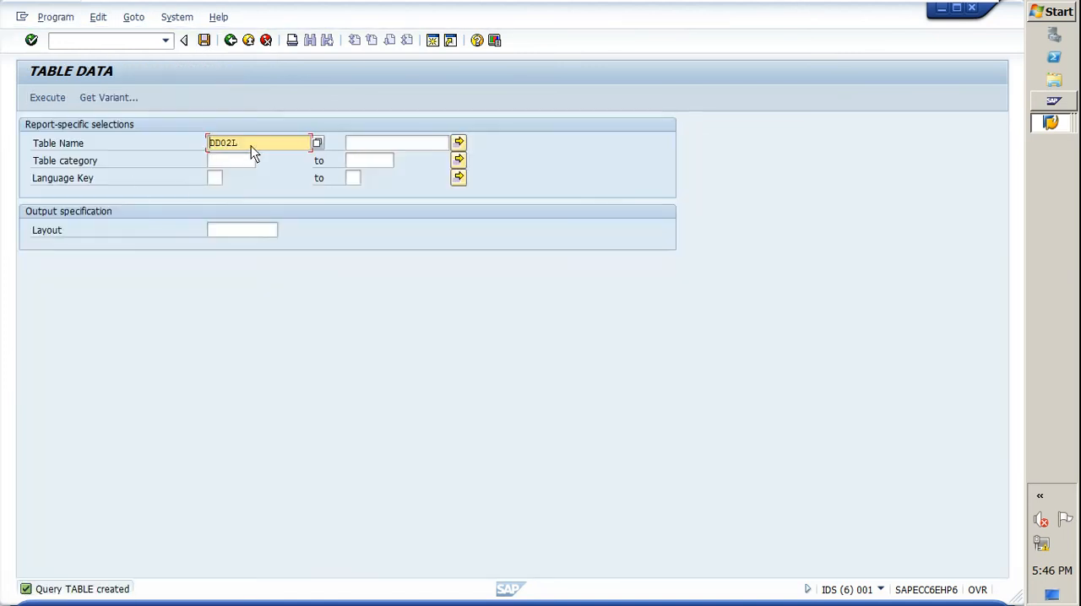
left_click_drag(251, 145, 222, 145)
key("BackSpace")
key("BackSpace")
key("BackSpace")
key("BackSpace")
left_click(263, 129)
Step: Set Table category to TRANSP and Language Key to EN, and run the TABLE DATA report
left_click(226, 163)
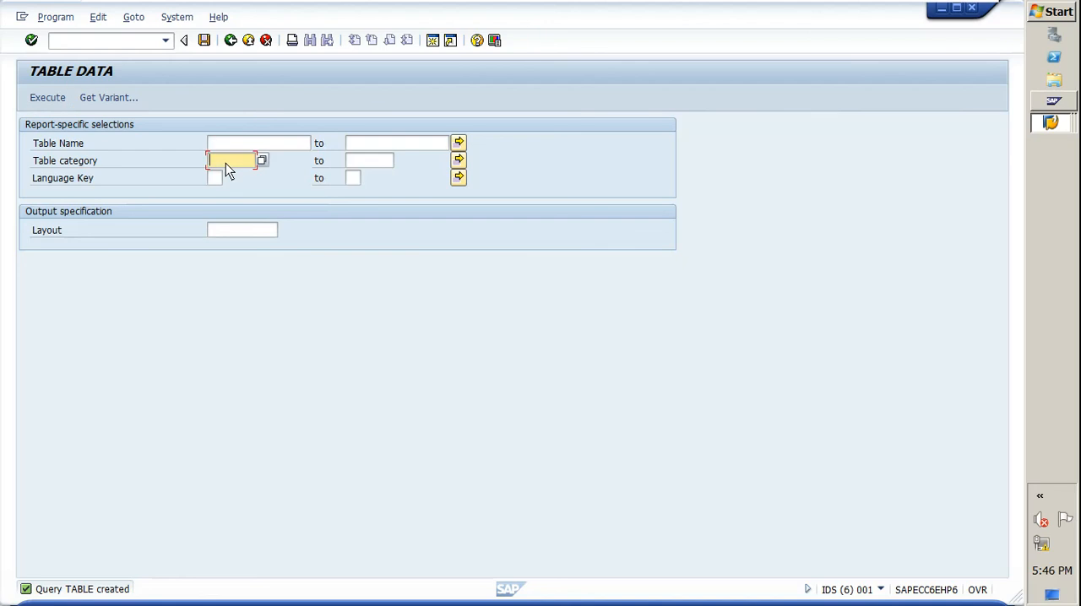
left_click(225, 163)
left_click(233, 176)
left_click(215, 179)
left_click(49, 97)
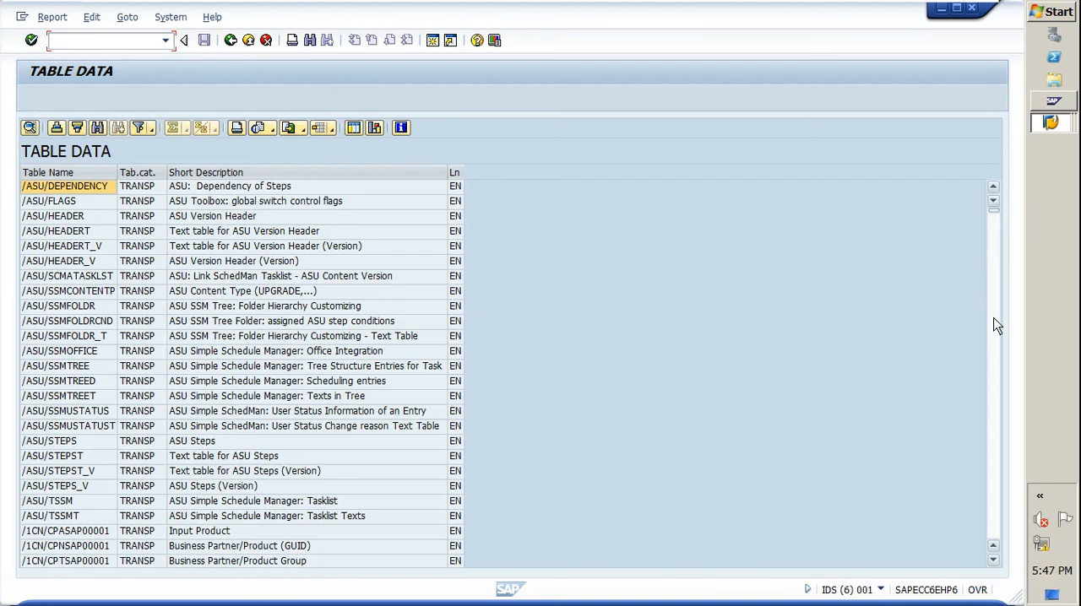
Step: Look through the listed table names and short descriptions, and return to the selection screen
scroll(992, 321, "down", 15)
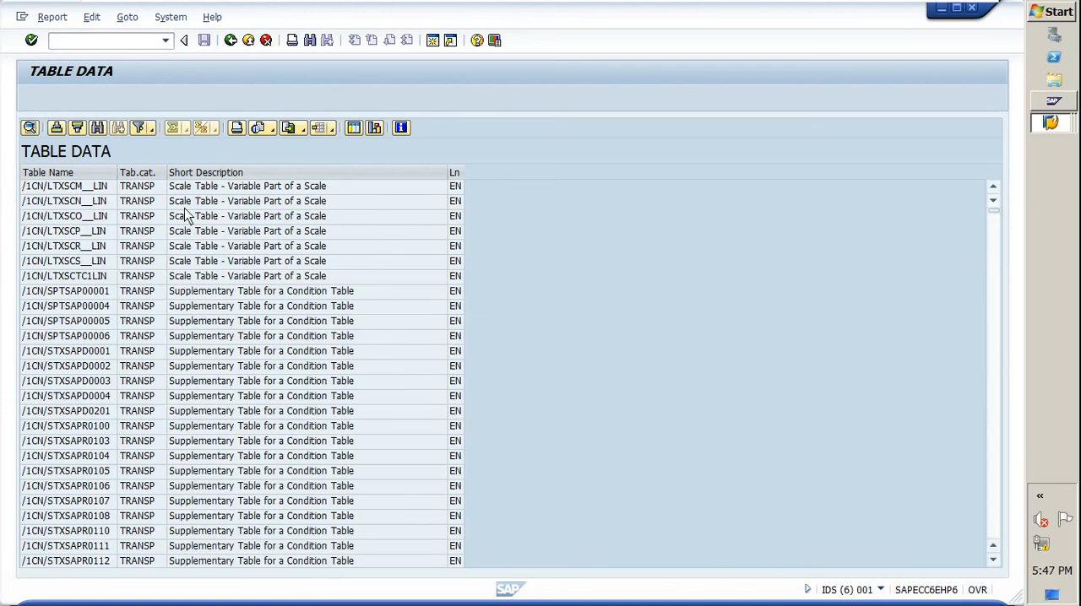
right_click(200, 276)
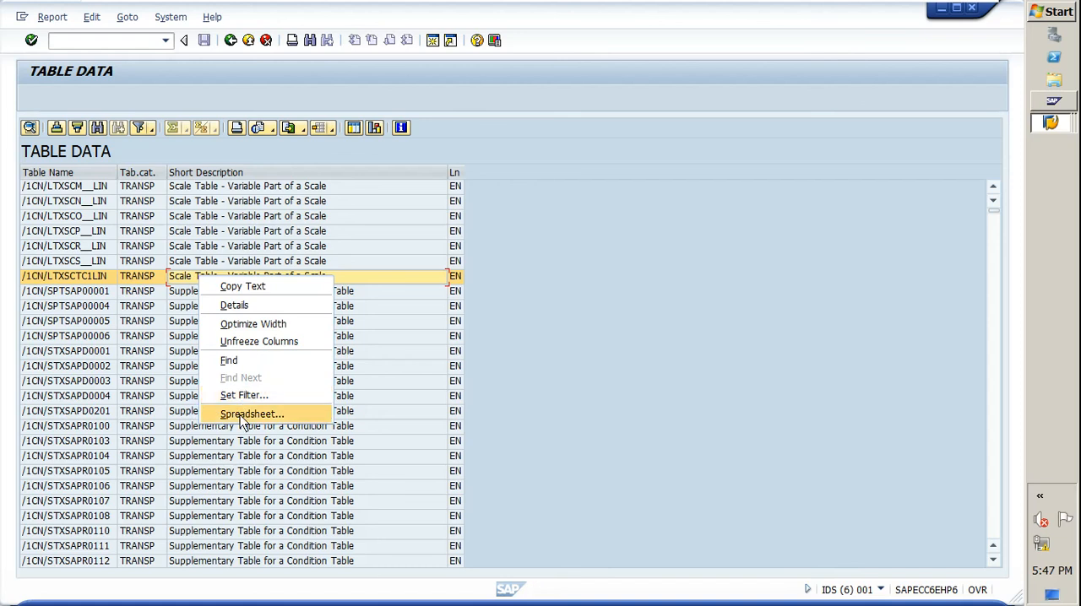
left_click(232, 42)
left_click(232, 41)
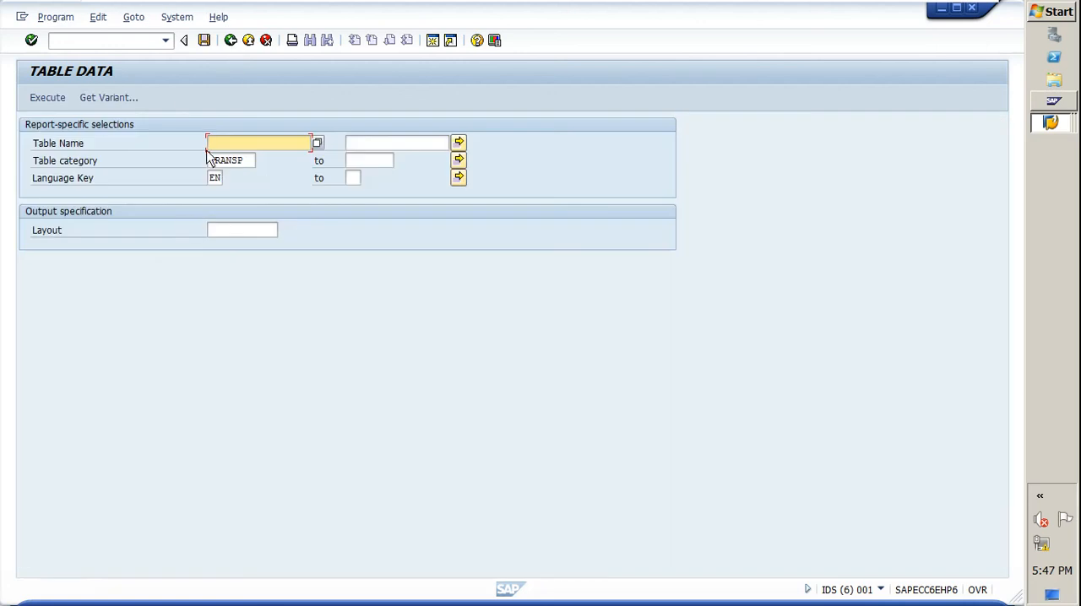
Step: Switch to Maintain Transaction with /nse93 and open the transaction code ZTABLE for change
left_click(147, 44)
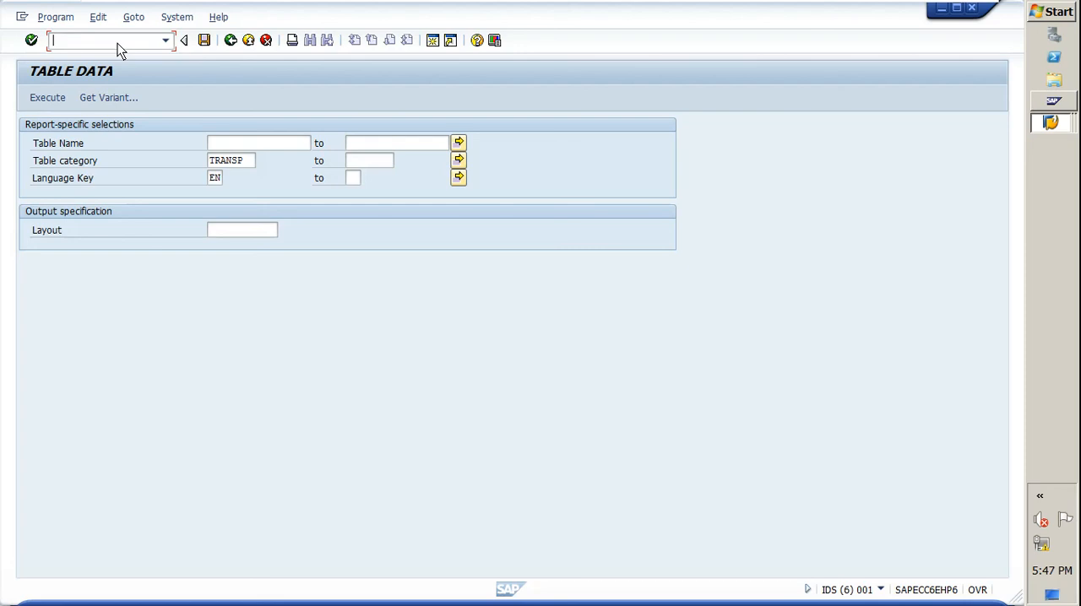
type("/nse93")
key("Return")
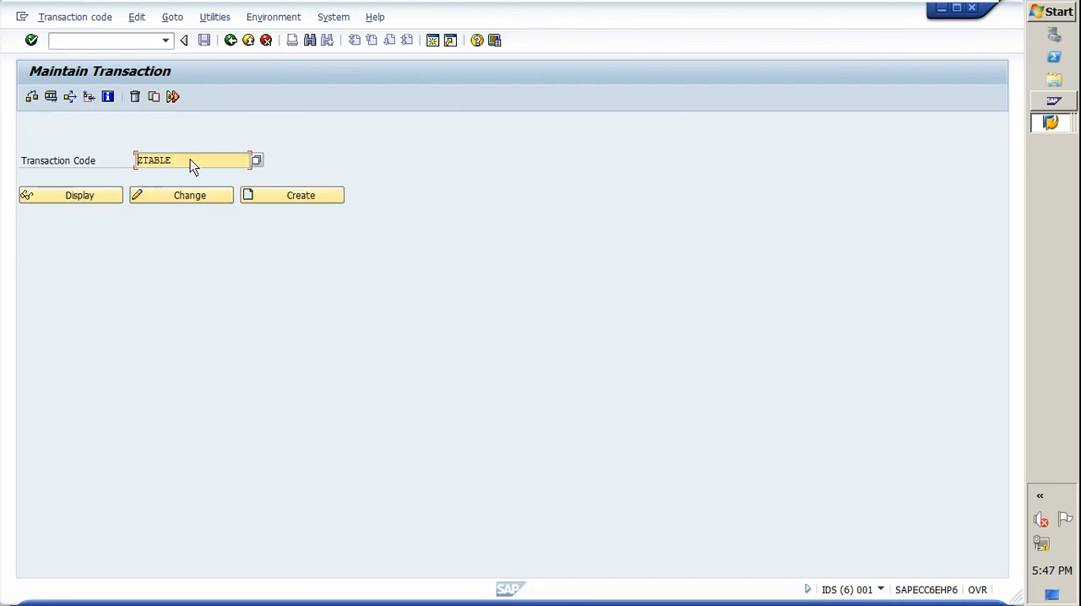
left_click_drag(190, 159, 128, 162)
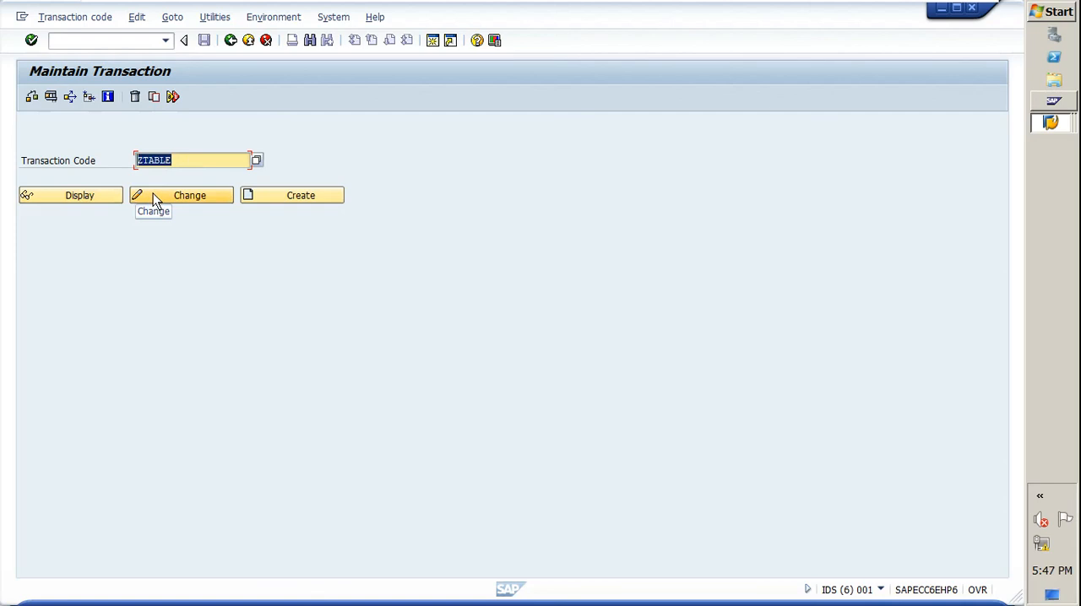
left_click(174, 200)
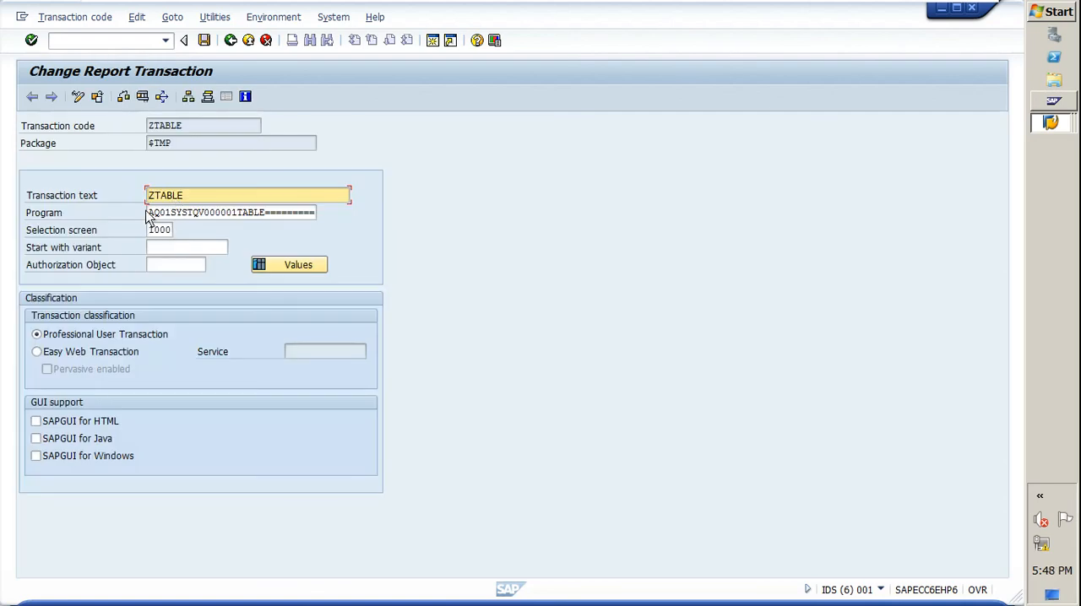
Step: Highlight the Program value of ZTABLE and try to open a new session
left_click_drag(149, 215, 320, 241)
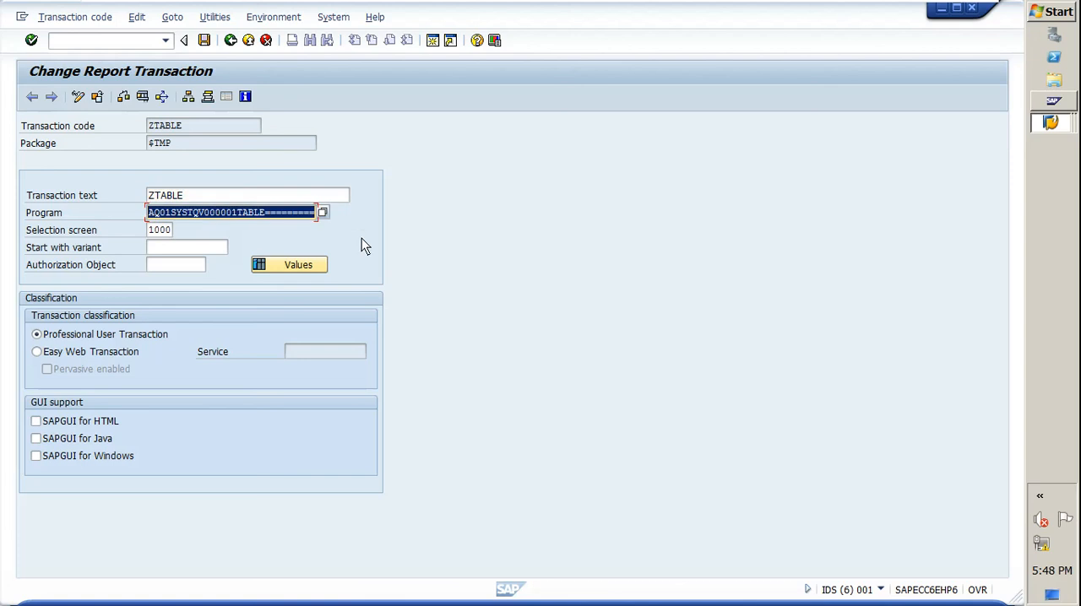
left_click(433, 45)
left_click(402, 349)
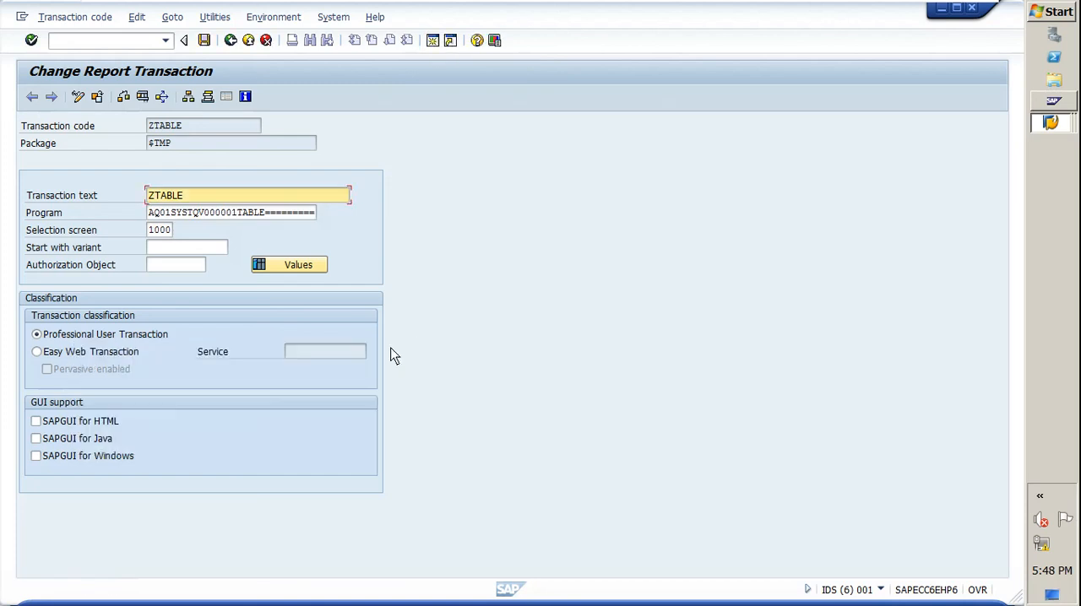
Step: Switch to the other TABLE DATA session, reopen its System Status, and examine the full program name
key("alt+Tab")
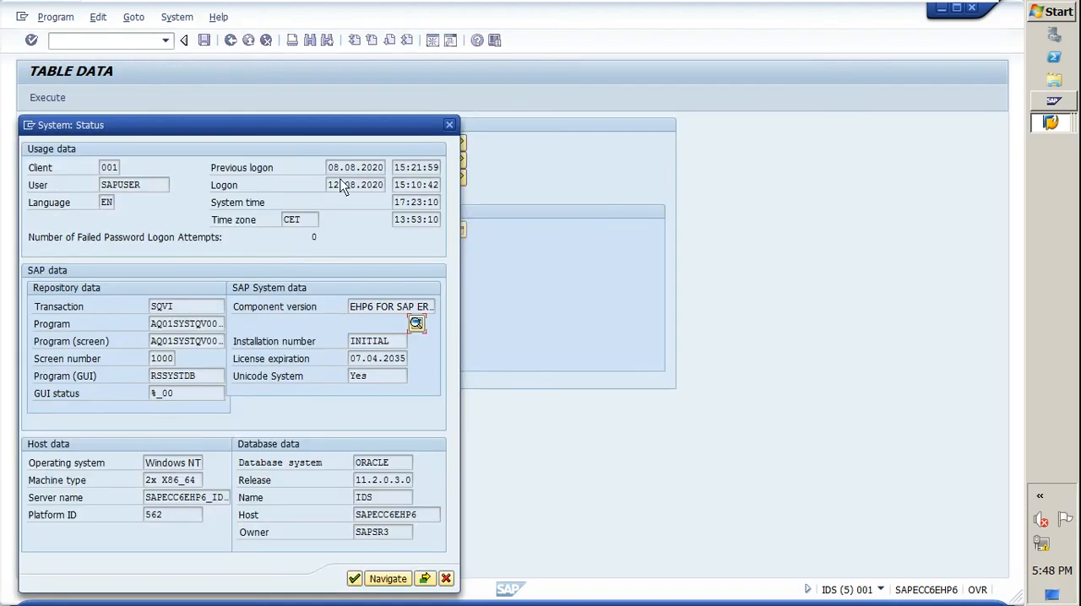
left_click(450, 125)
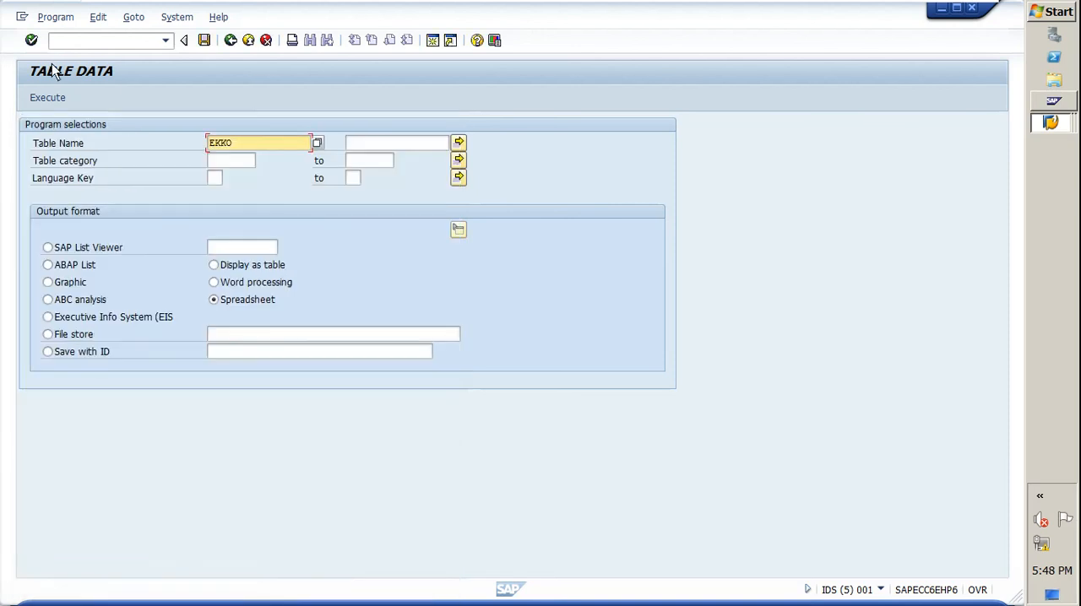
left_click(179, 18)
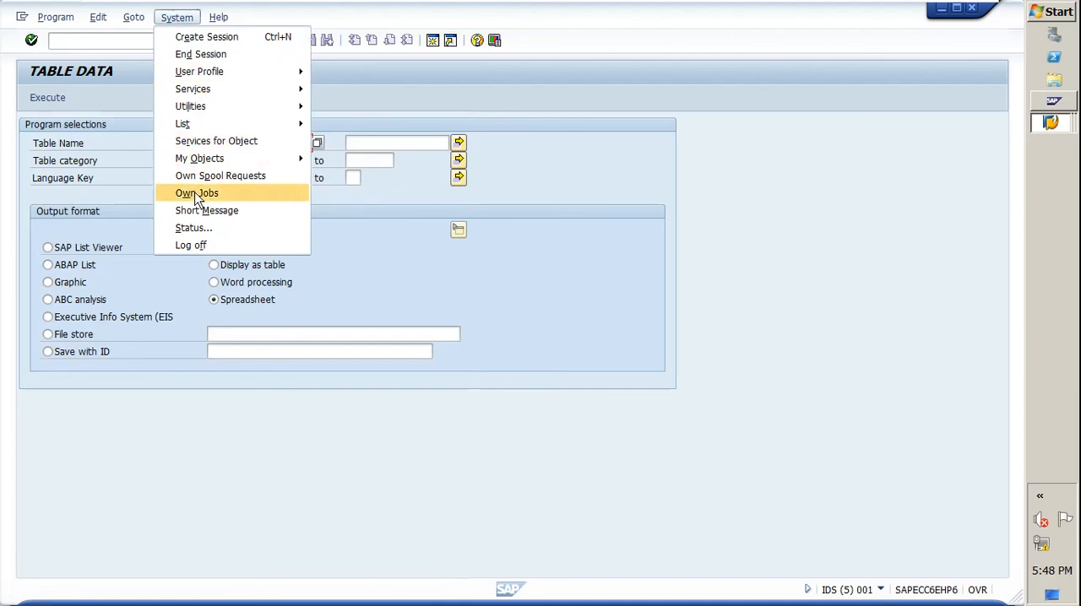
left_click(201, 230)
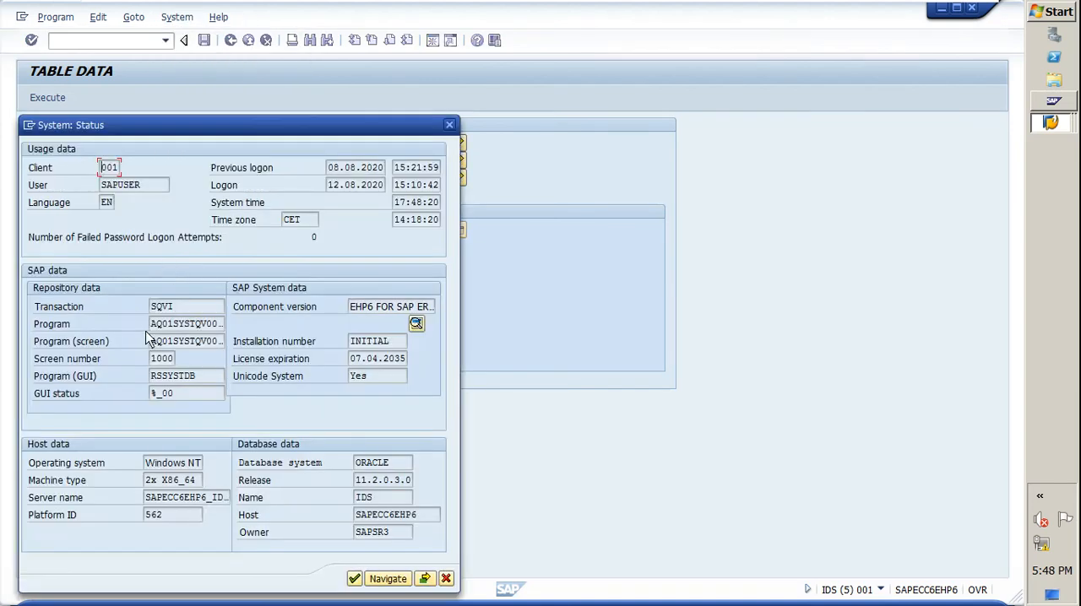
left_click_drag(150, 325, 289, 344)
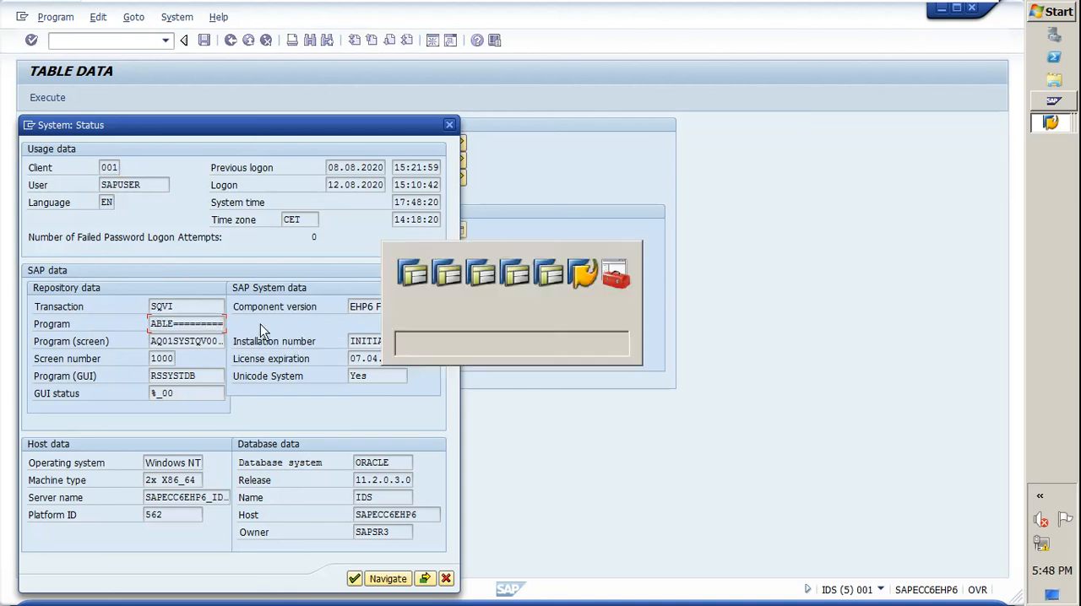
Step: Return to the ZTABLE report transaction, check its Program value, and go back to the initial Maintain Transaction screen
key("alt+Tab")
key("alt+Tab")
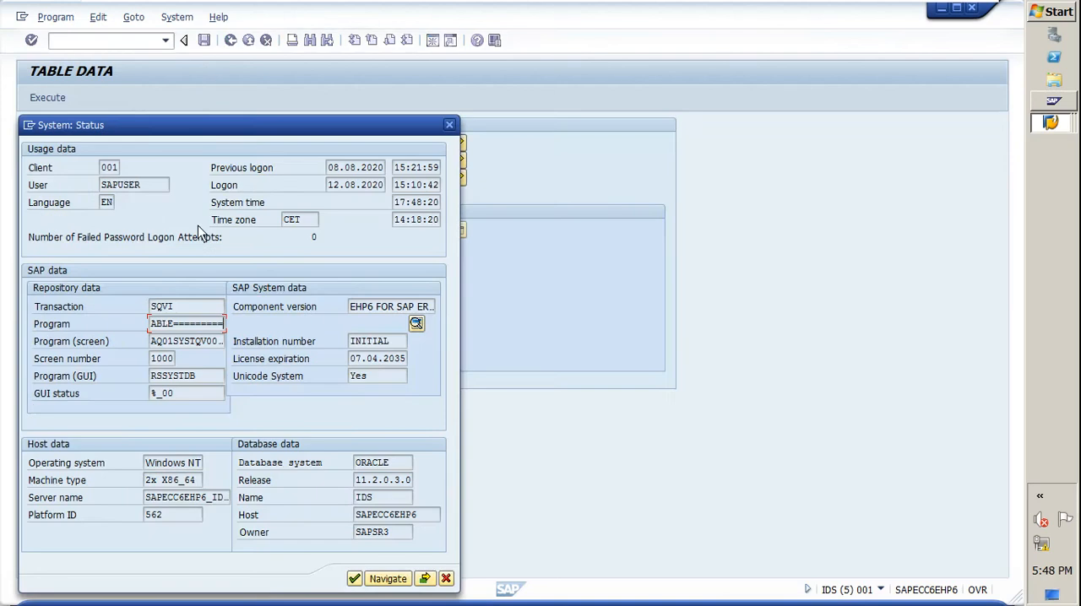
key("alt+Tab")
left_click_drag(148, 213, 358, 218)
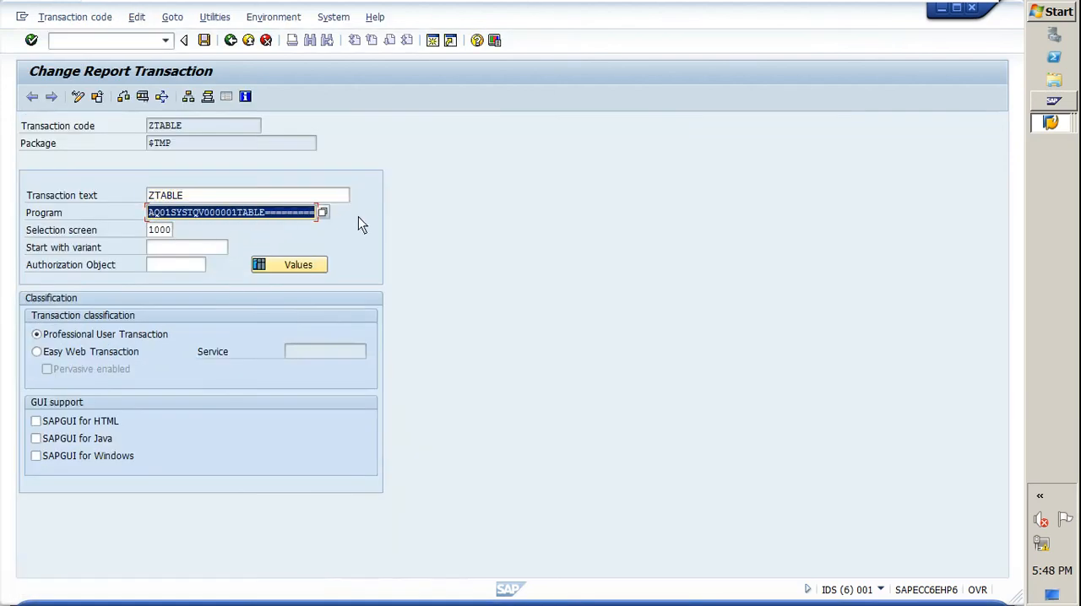
left_click(230, 41)
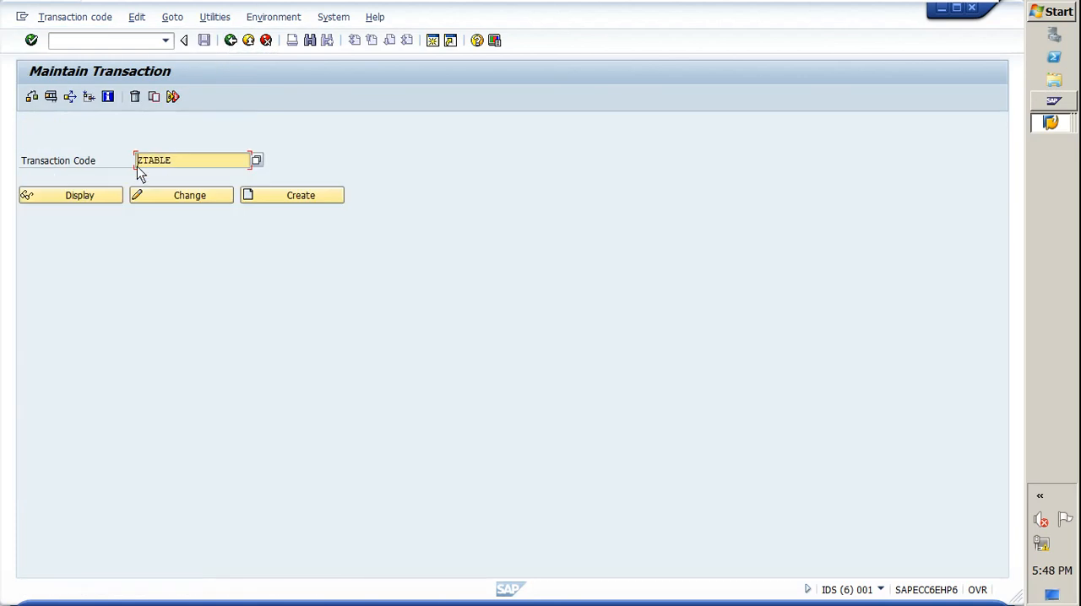
Step: Return to SAP Easy Access with /n and start ZTABLE from the Favorites
left_click(98, 46)
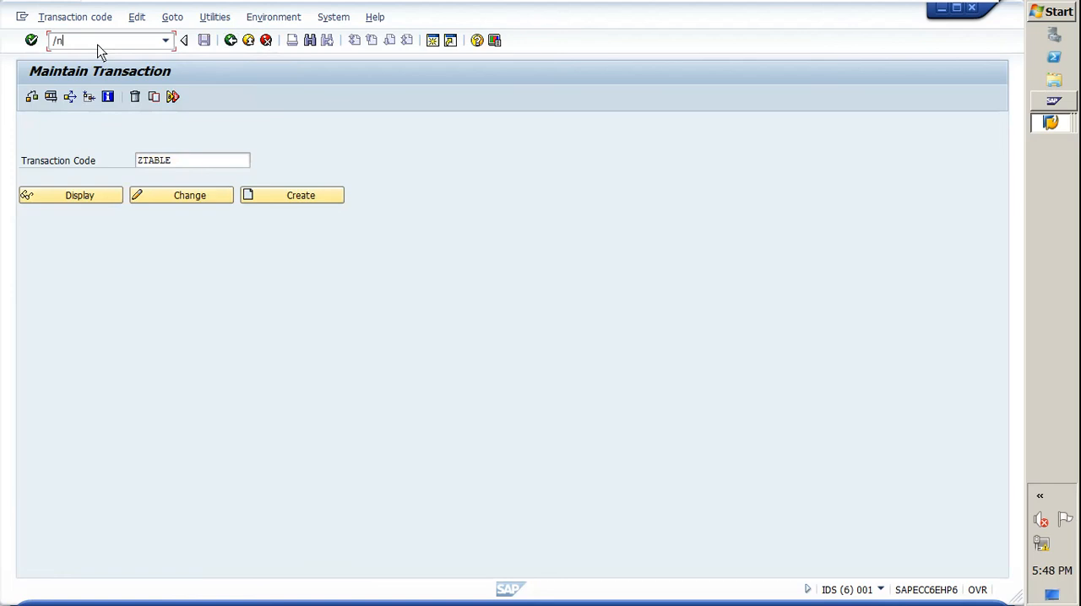
type("/n")
key("Return")
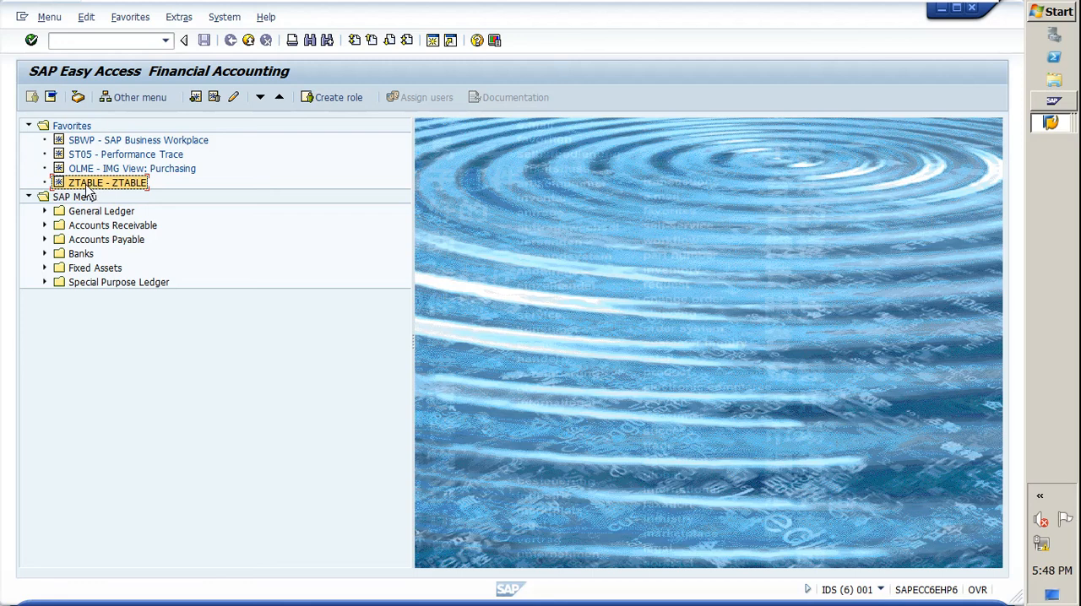
double_click(93, 184)
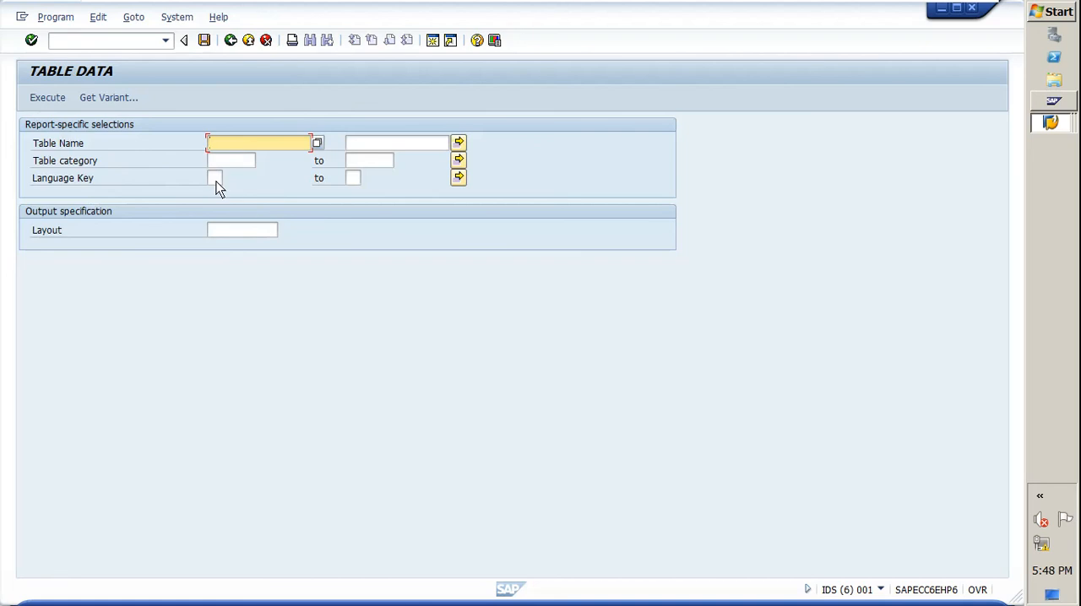
Step: Load the saved variant with Table category TRANSP and Language Key EN, and execute the report
left_click(109, 99)
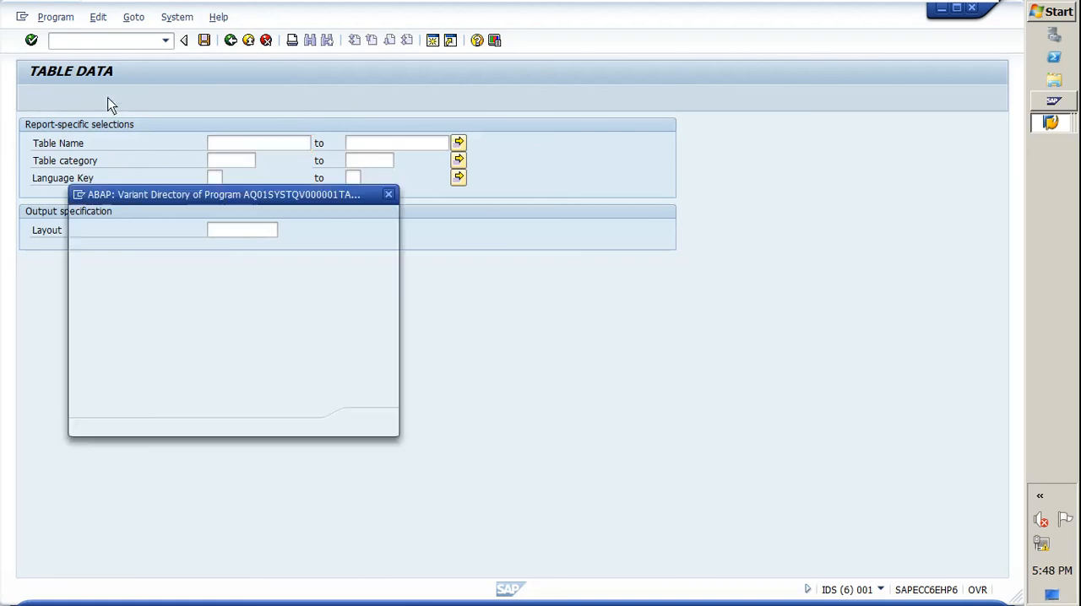
double_click(106, 276)
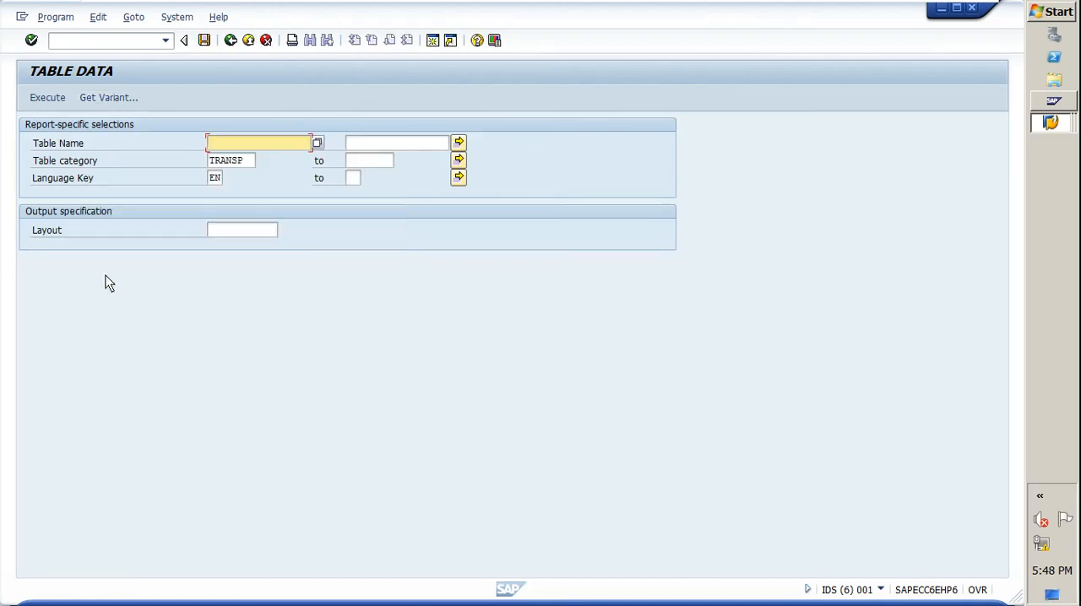
left_click(248, 163)
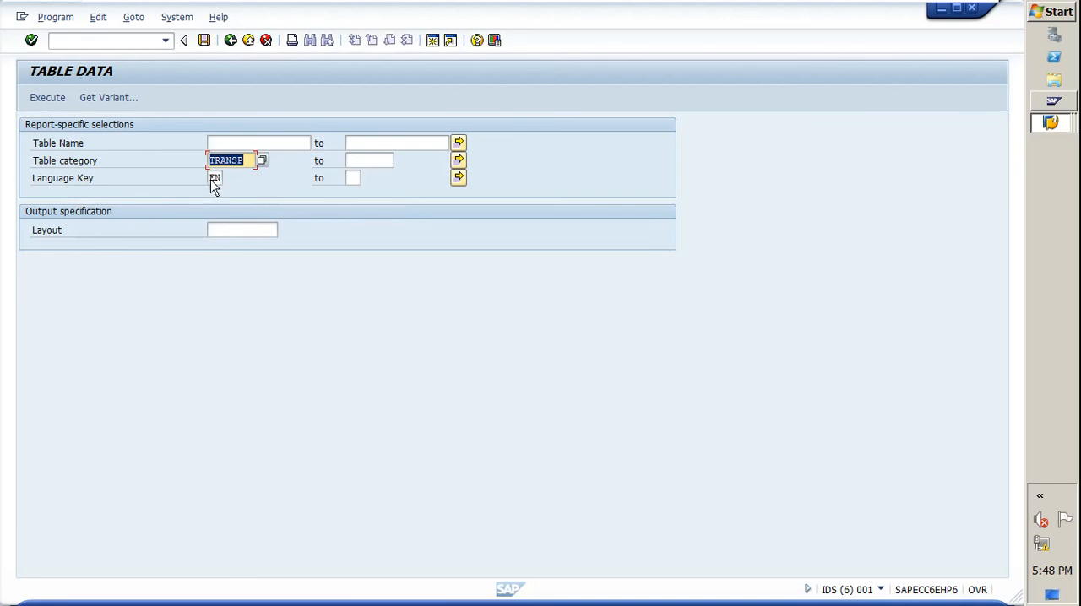
double_click(211, 179)
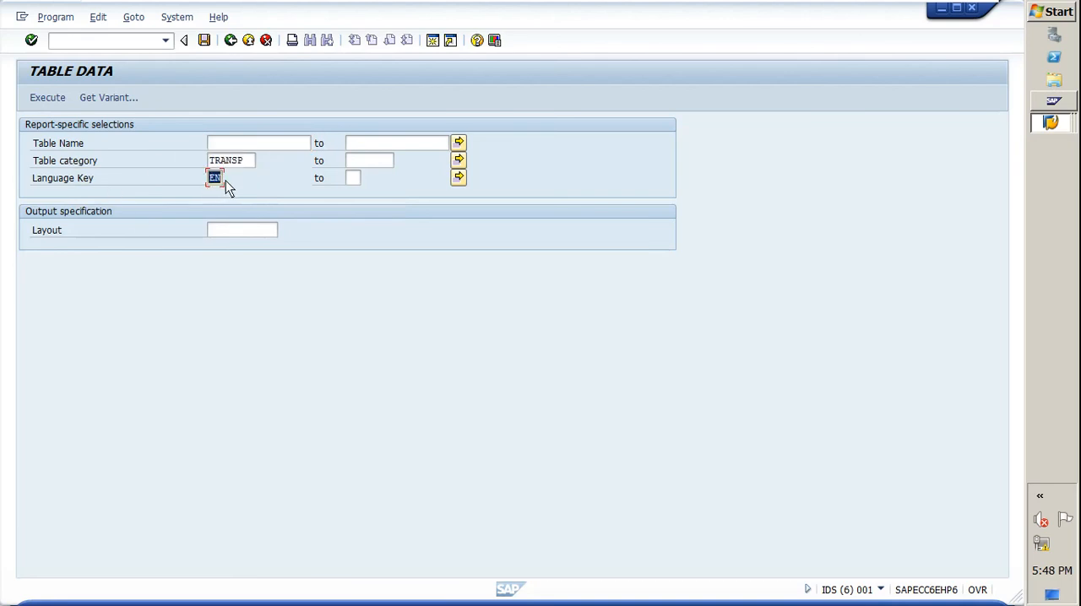
left_click(46, 100)
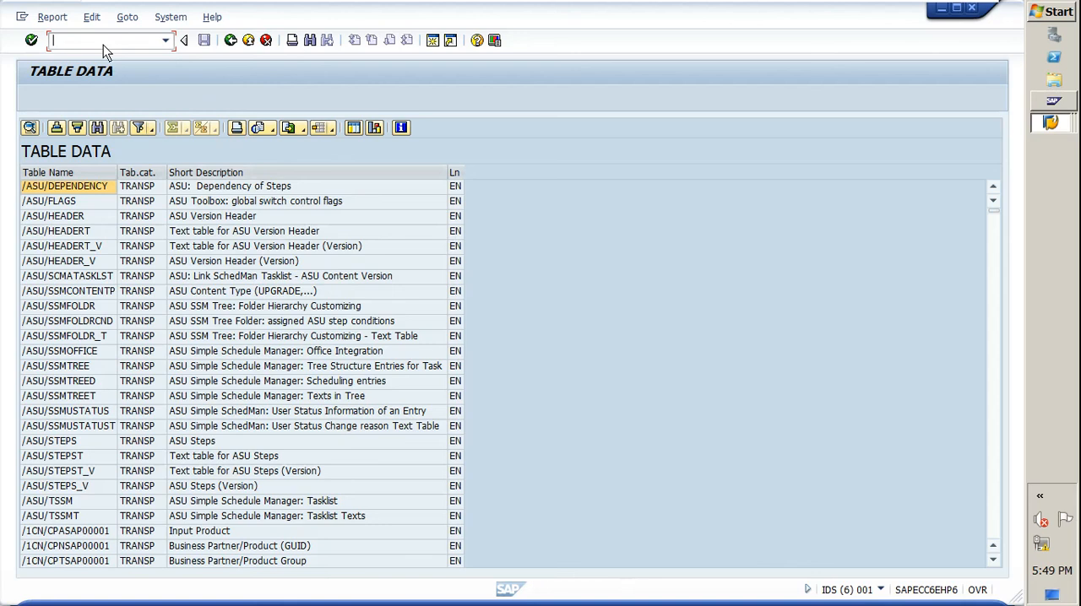
Step: Leave the report for SAP Easy Access with /n and minimize the remote session window
type("/n")
key("Return")
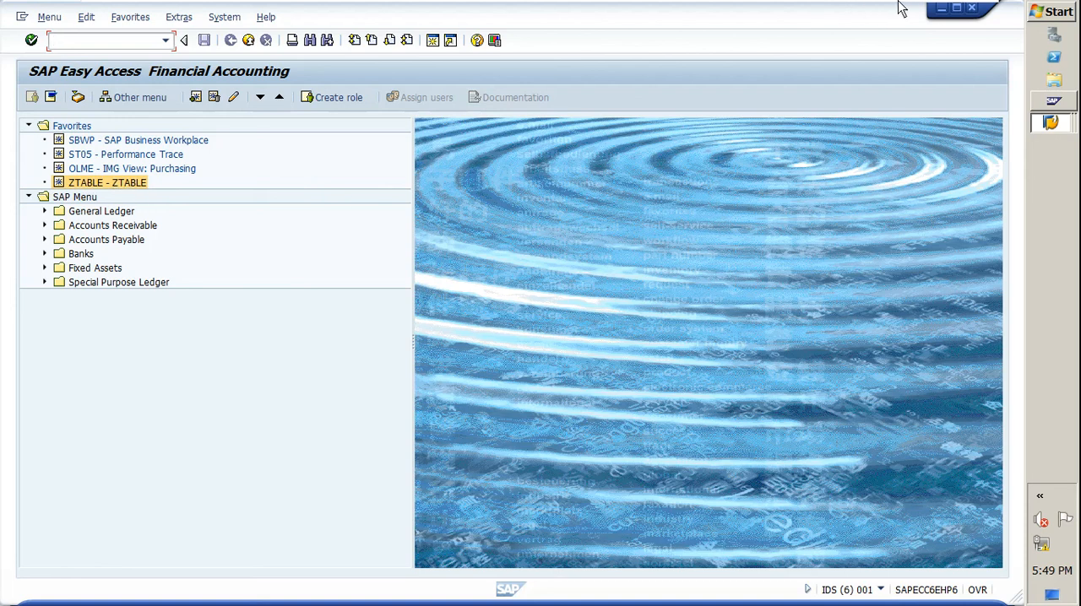
mouse_move(908, 5)
left_click(939, 10)
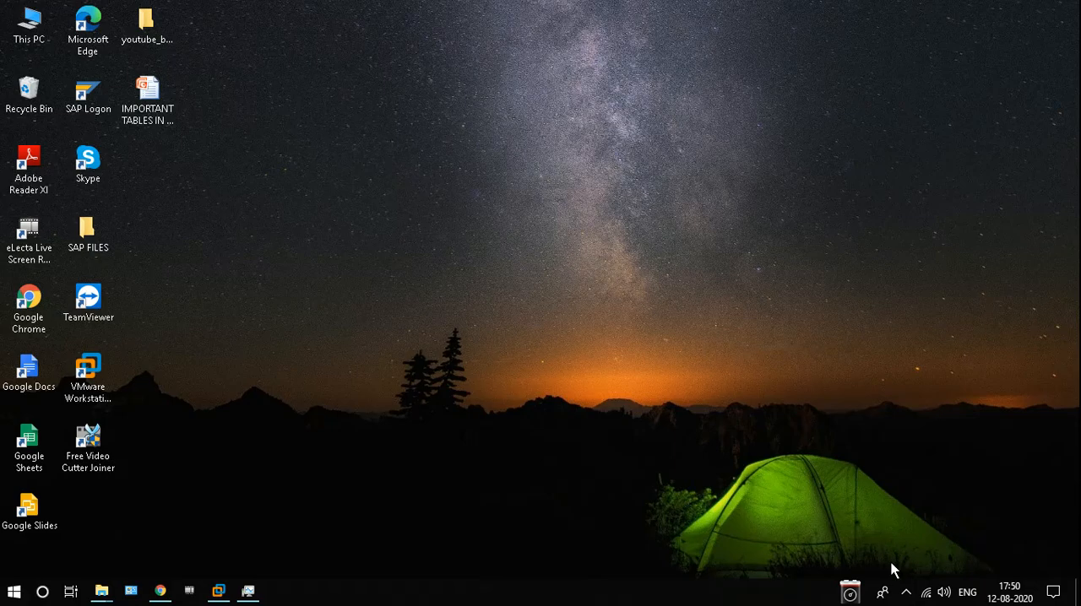
left_click(905, 592)
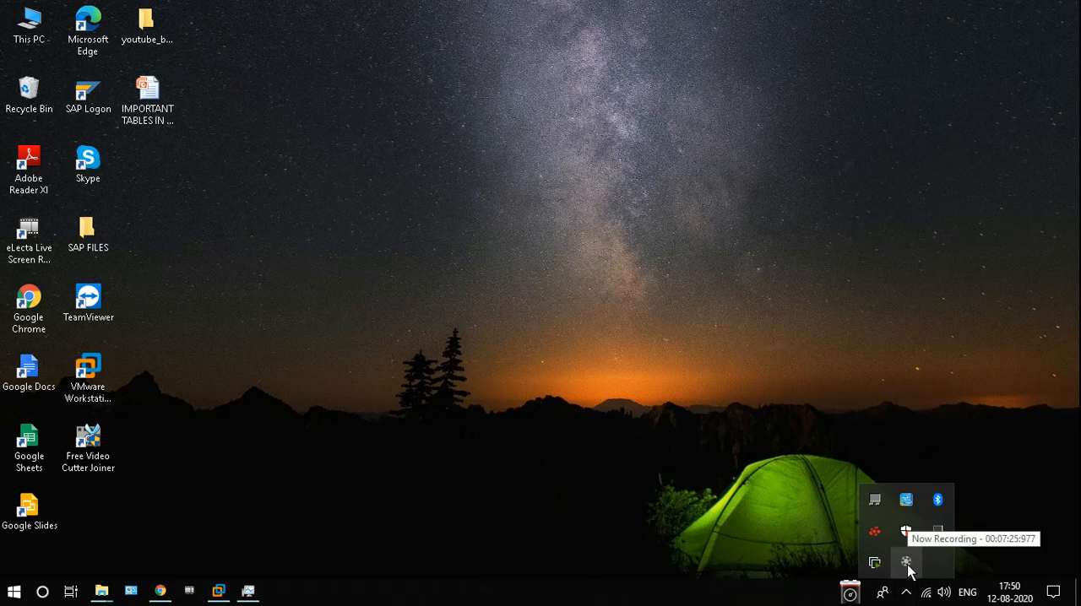
left_click(907, 564)
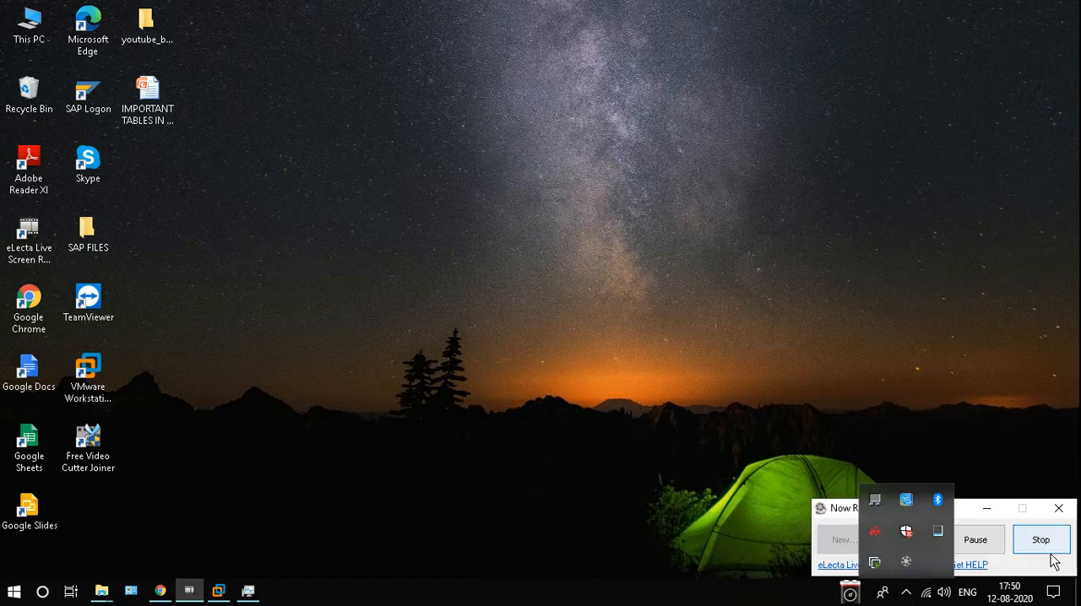